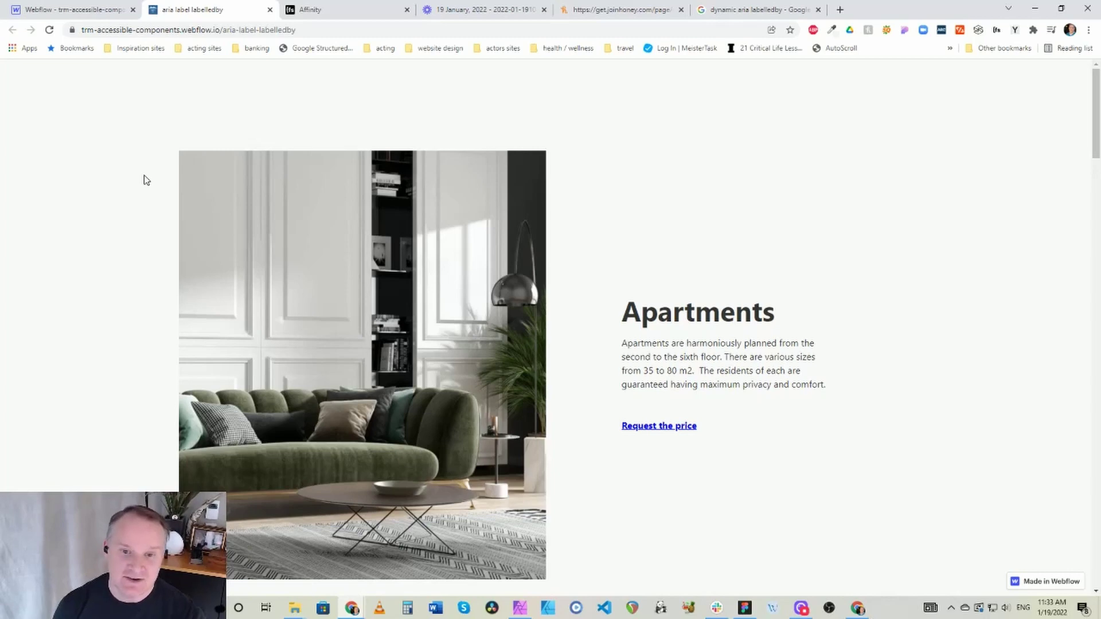
Cycle keyboard focus twice through the Request the price and Learn More links, then return to the Designer.
{"action": "key", "text": "Tab"}
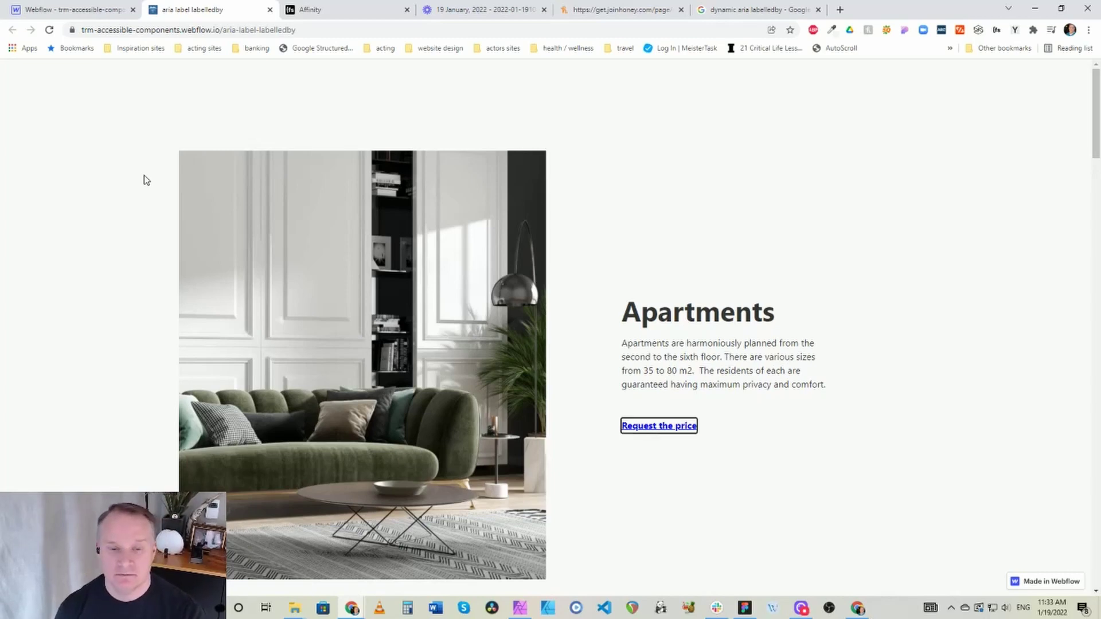
{"action": "key", "text": "Tab"}
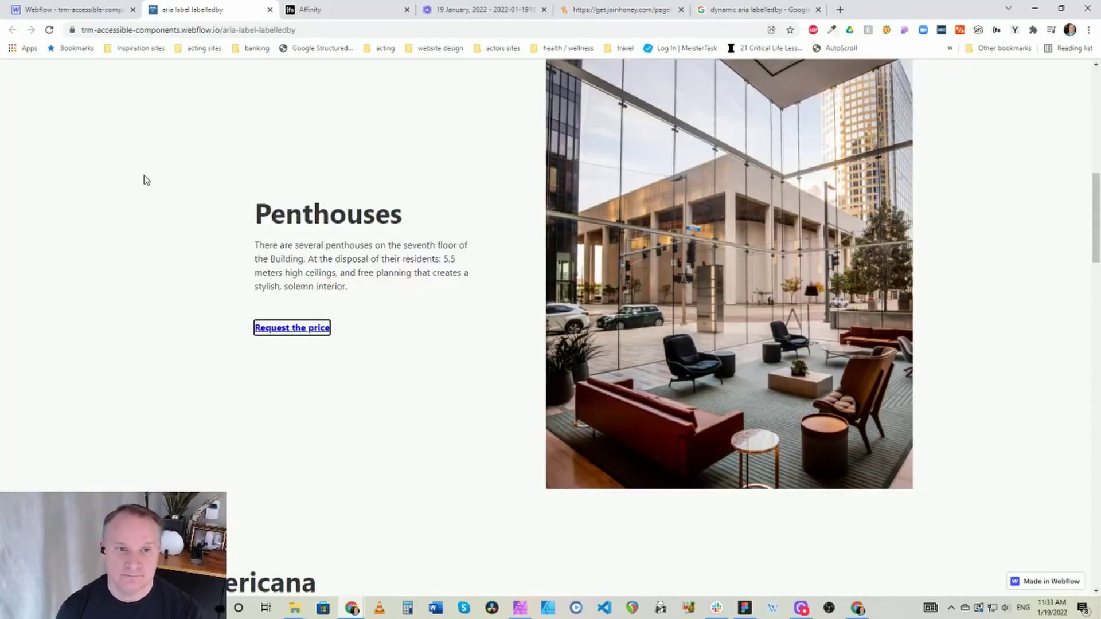
{"action": "key", "text": "Tab"}
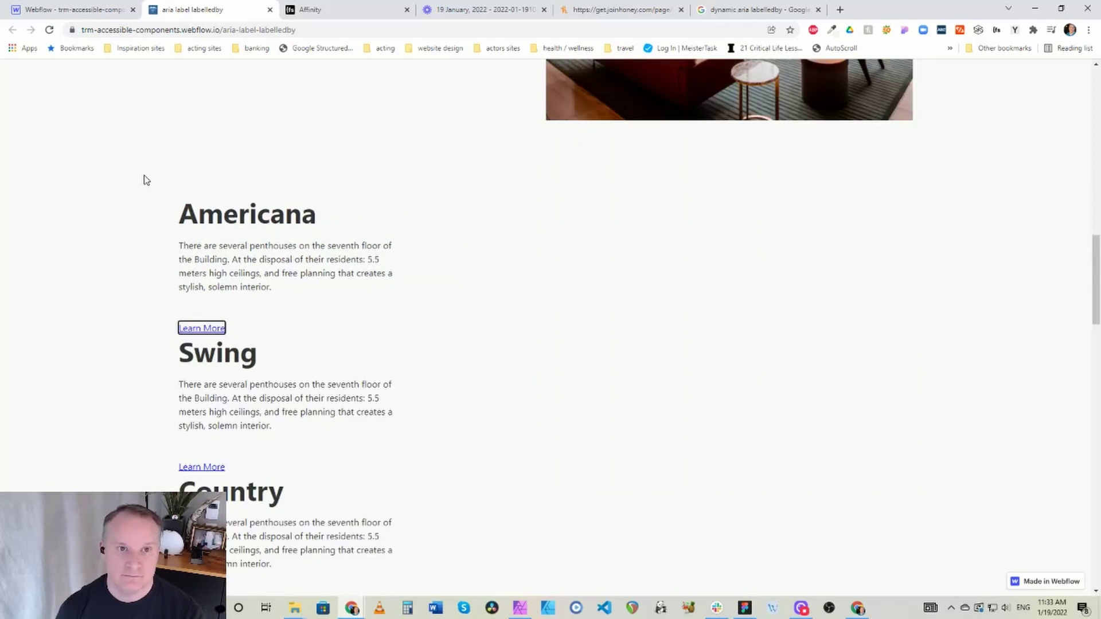
{"action": "key", "text": "Tab"}
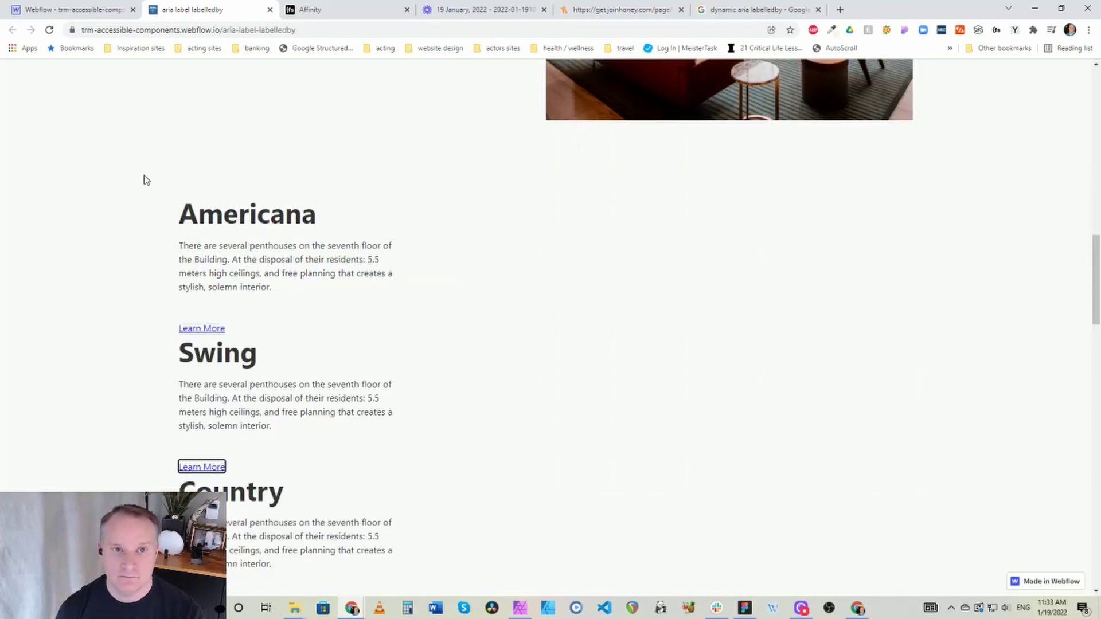
{"action": "key", "text": "Tab"}
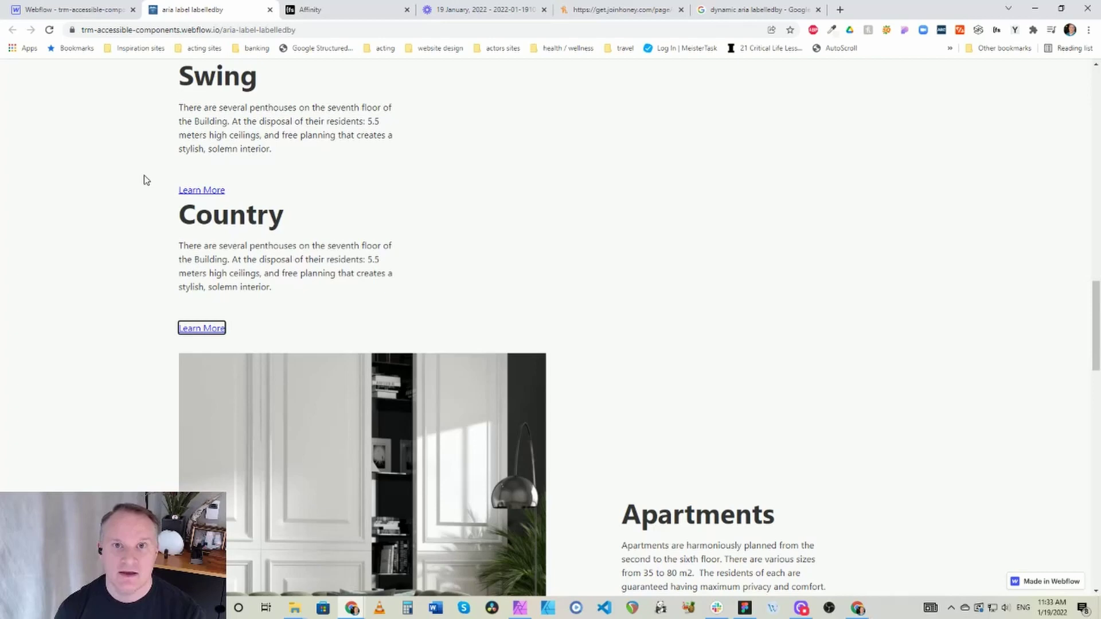
{"action": "key", "text": "Tab"}
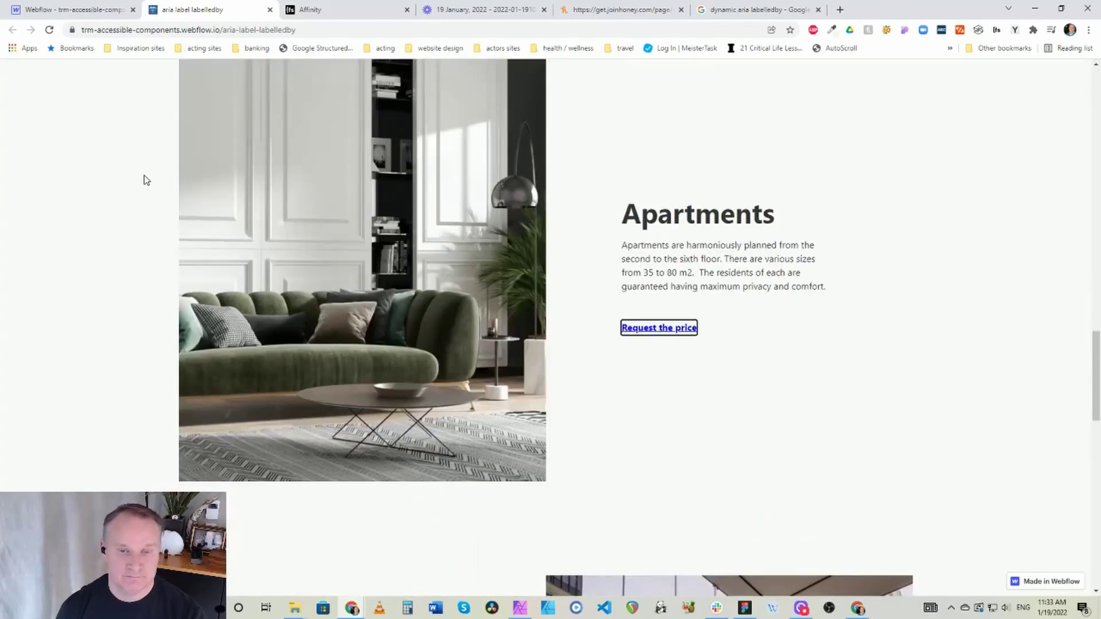
{"action": "key", "text": "Tab"}
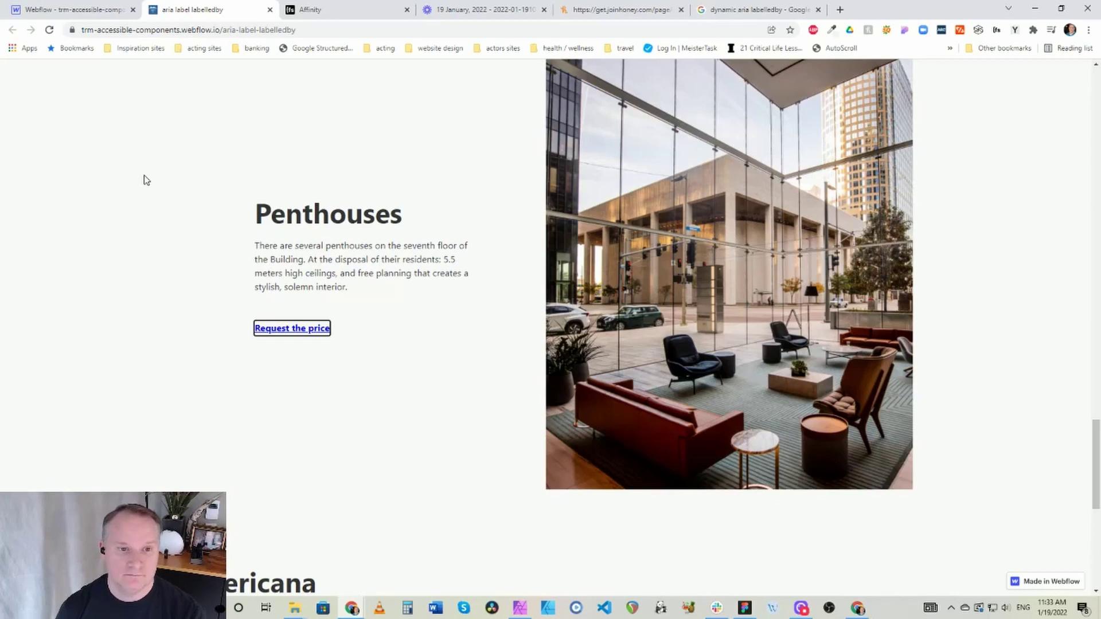
{"action": "key", "text": "Tab"}
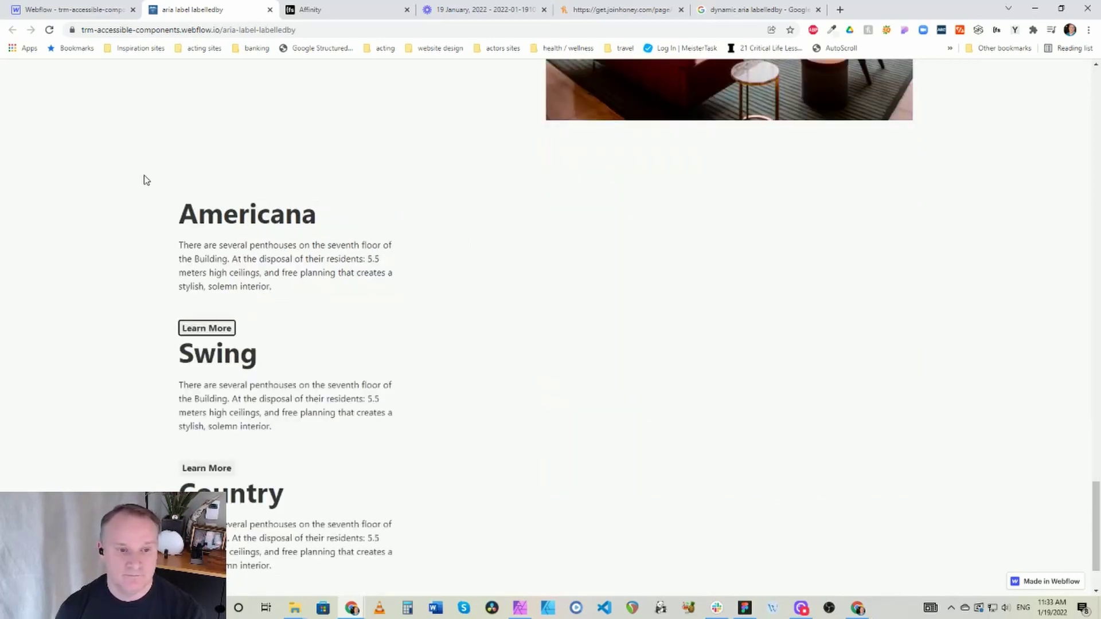
{"action": "key", "text": "Tab"}
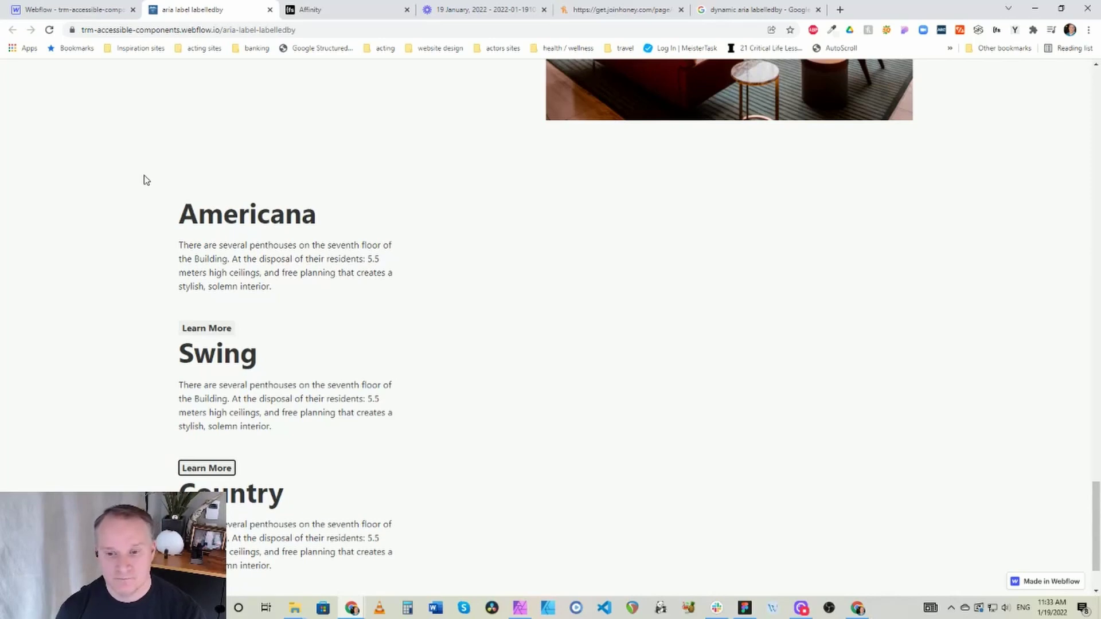
{"action": "key", "text": "Tab"}
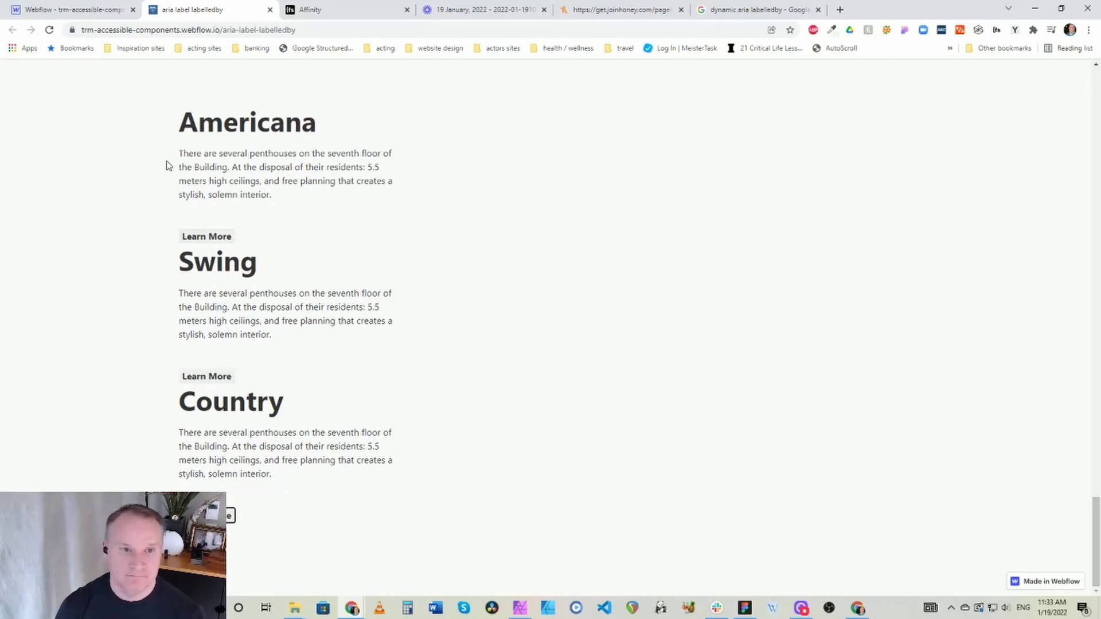
{"action": "key", "text": "ctrl+shift+Tab"}
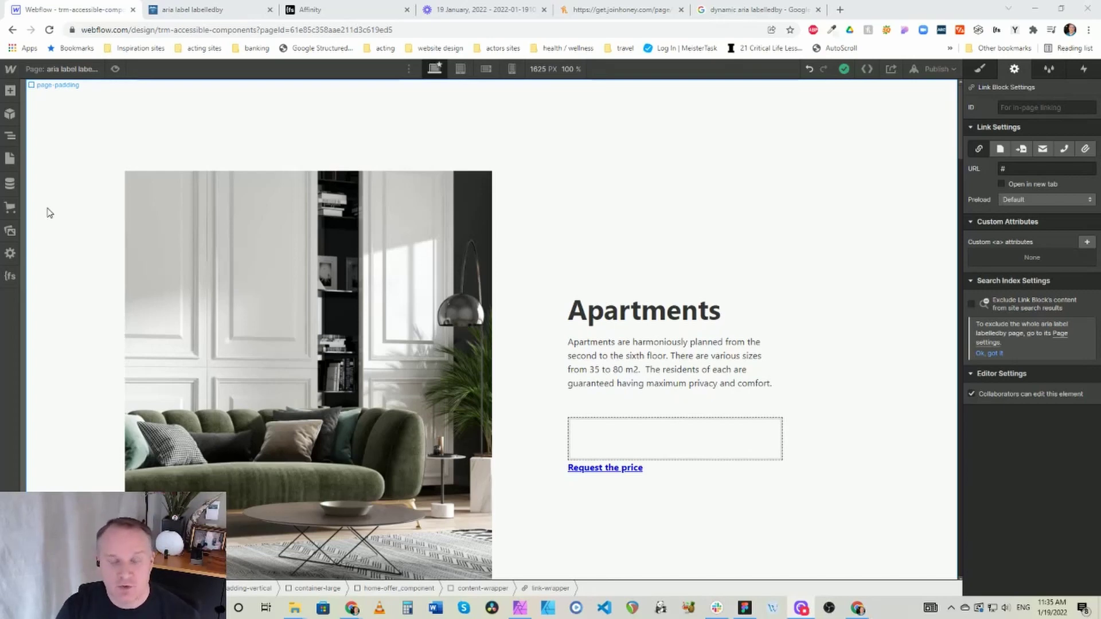
Select the link-wrapper Link Block around the Apartments 'Request the price' text.
{"action": "left_click", "coordinate": [534, 215]}
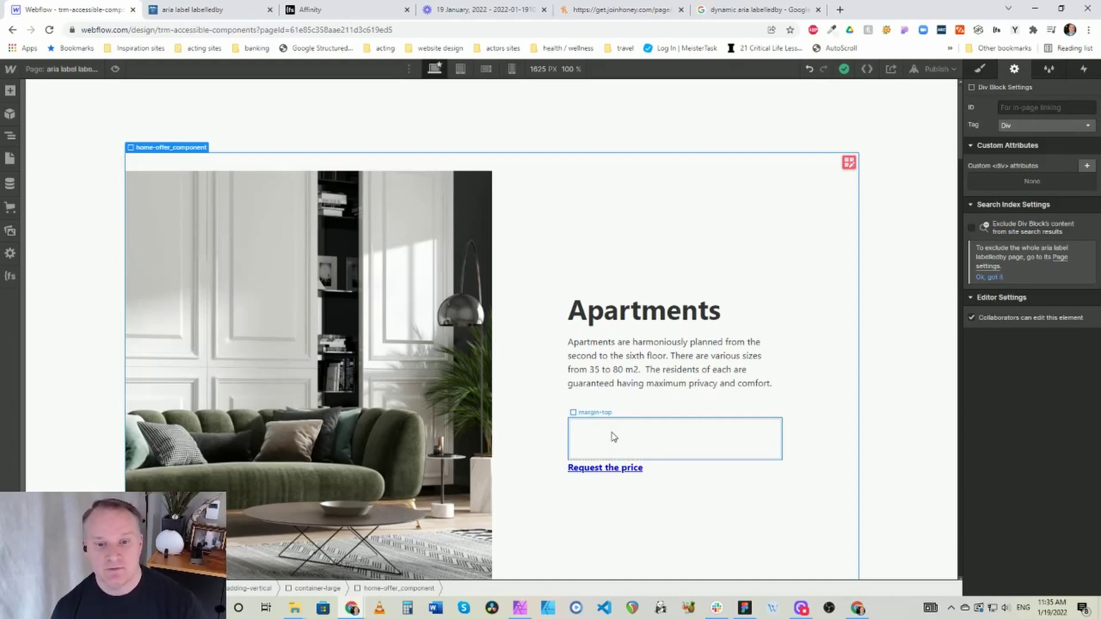
{"action": "left_click", "coordinate": [580, 470]}
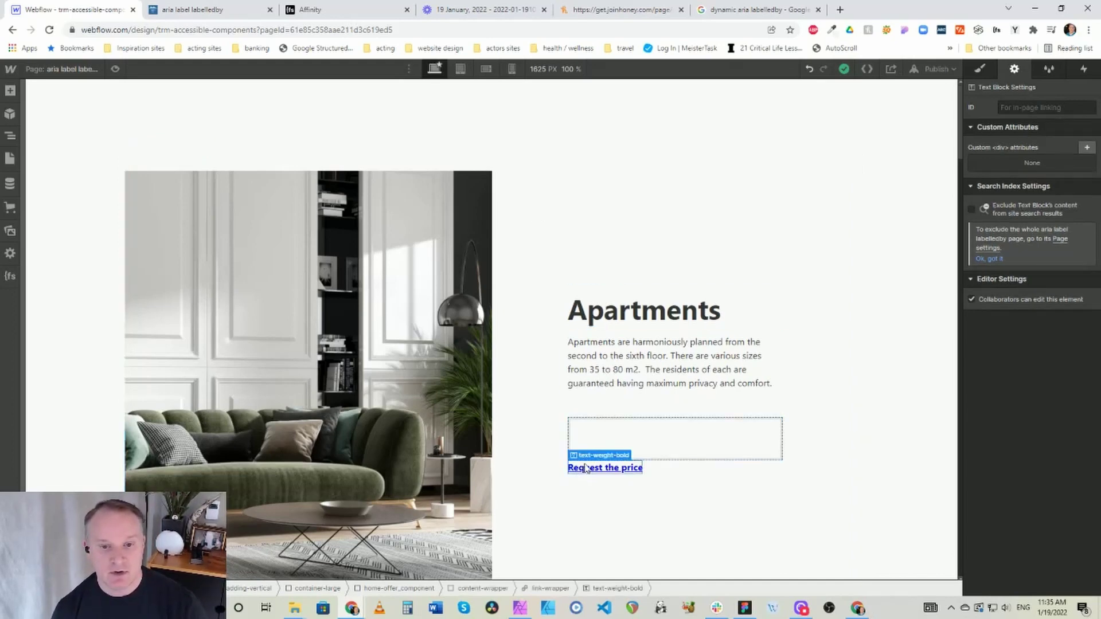
{"action": "mouse_move", "coordinate": [588, 460]}
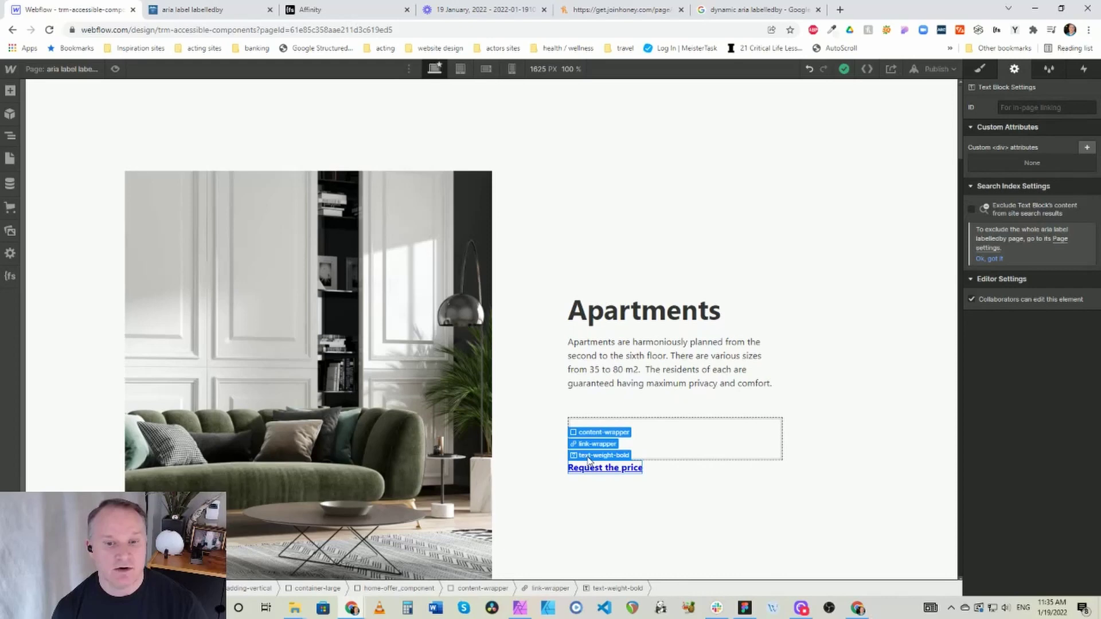
{"action": "left_click", "coordinate": [587, 444]}
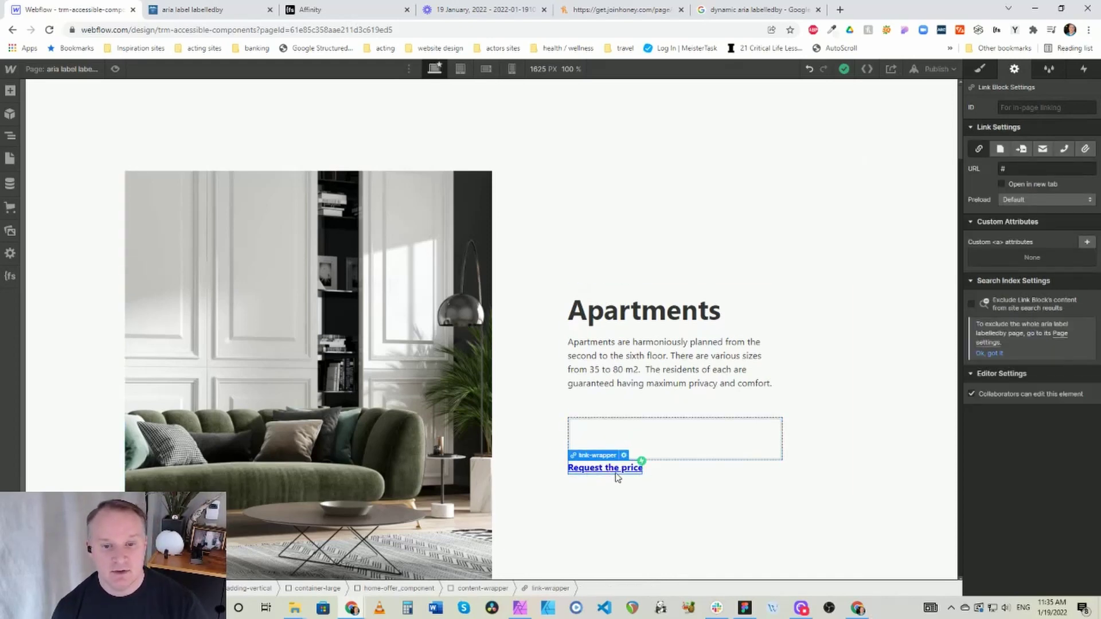
Save a custom attribute aria-label = 'Request the price for Apartments' on the link-wrapper.
{"action": "left_click", "coordinate": [1087, 243]}
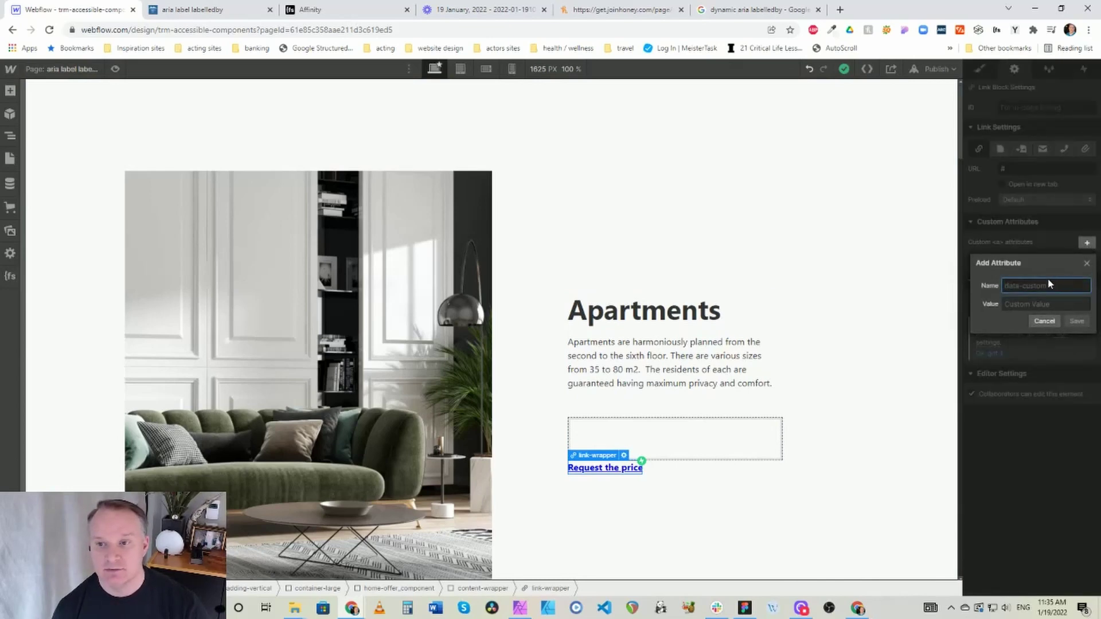
{"action": "type", "text": "aria-label"}
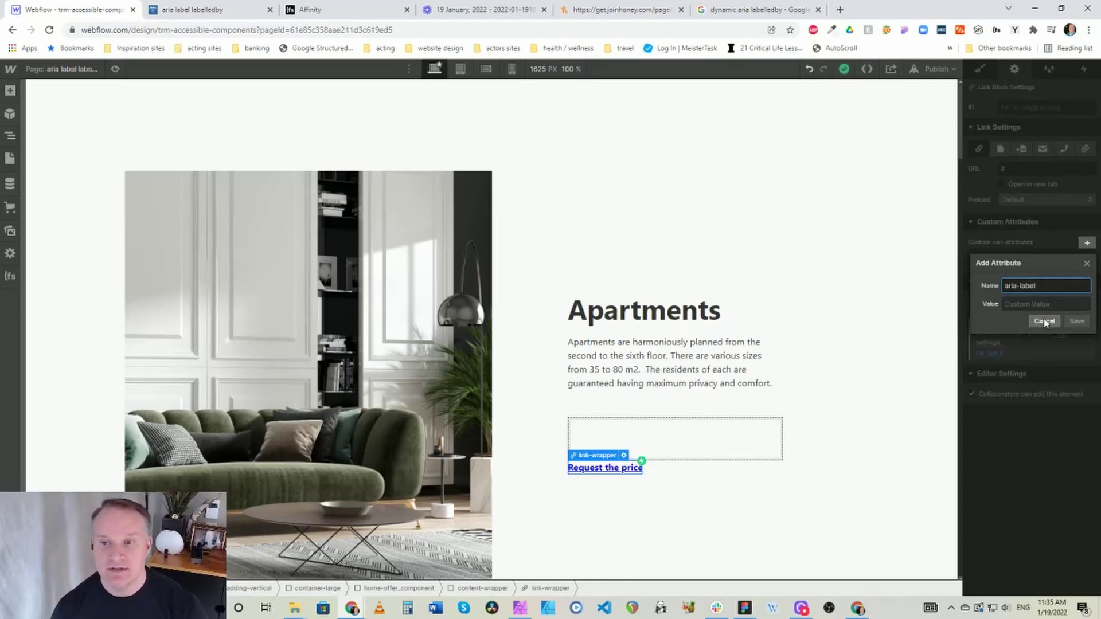
{"action": "left_click", "coordinate": [1024, 305]}
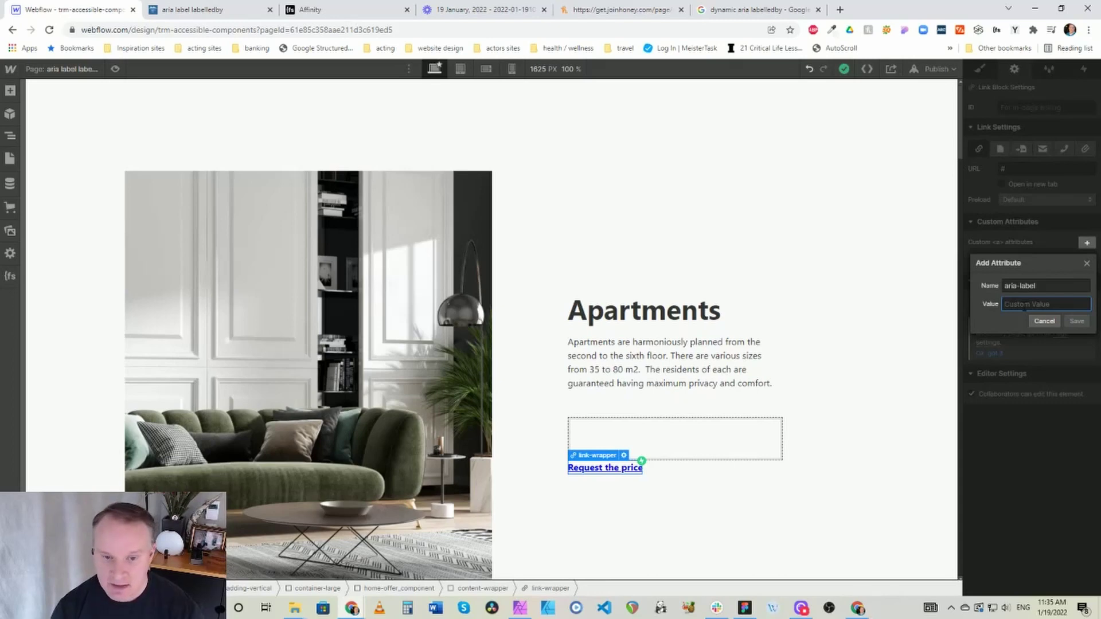
{"action": "type", "text": "Re"}
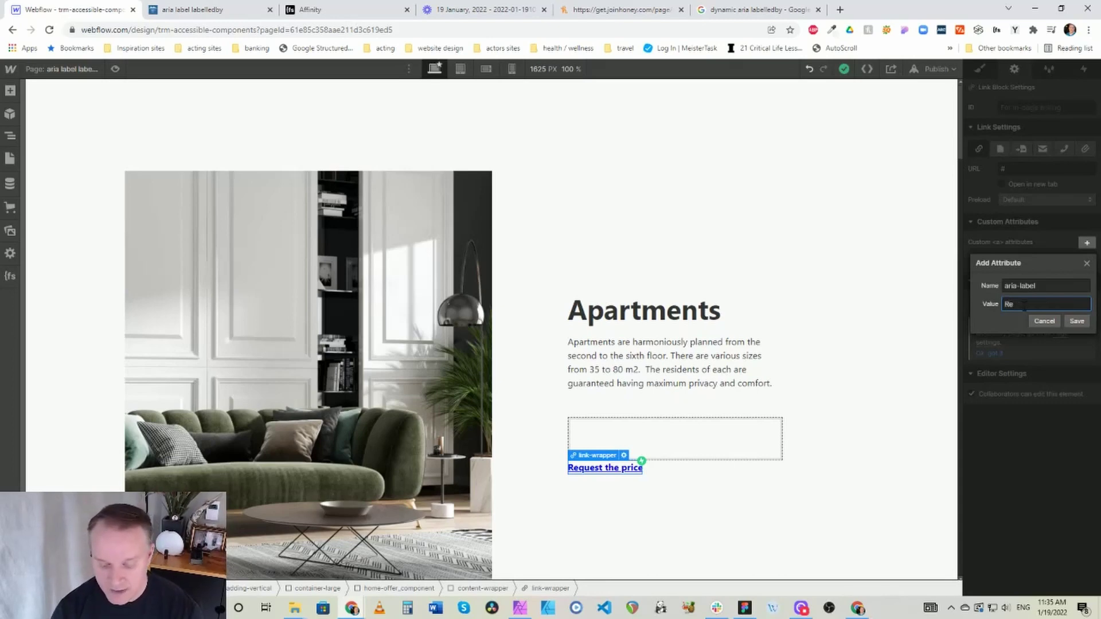
{"action": "type", "text": "uest the"}
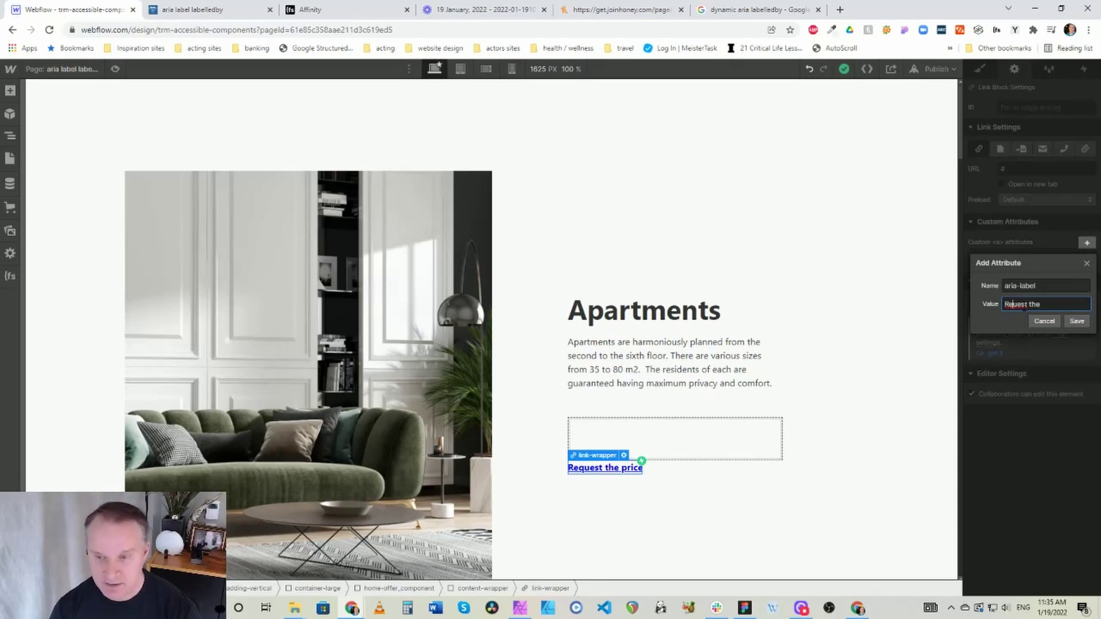
{"action": "type", "text": "q"}
{"action": "type", "text": " price"}
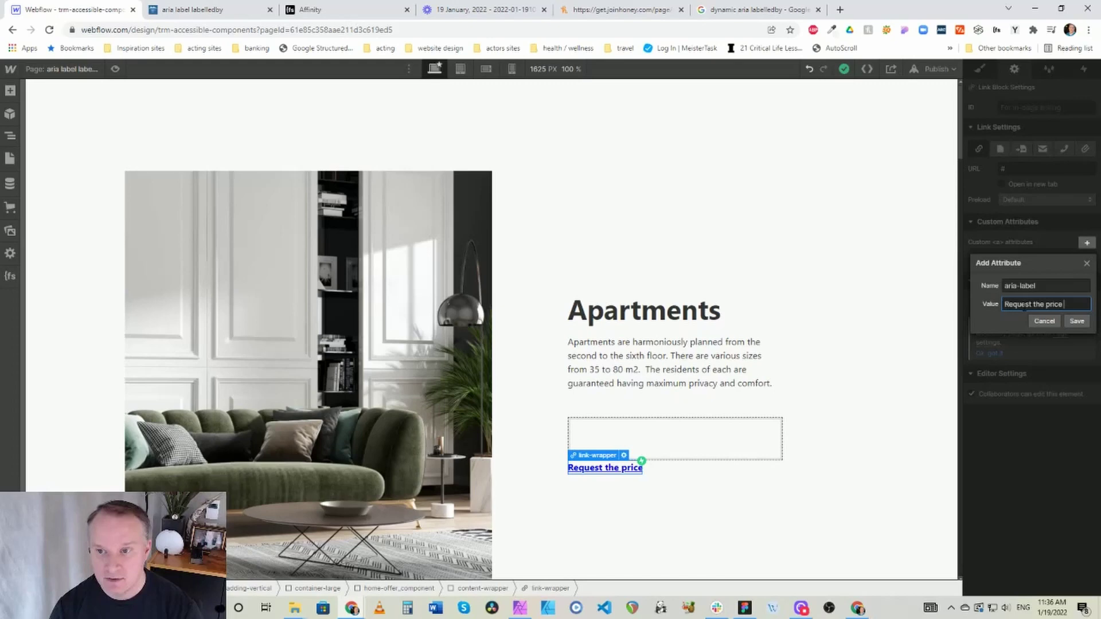
{"action": "type", "text": " for the"}
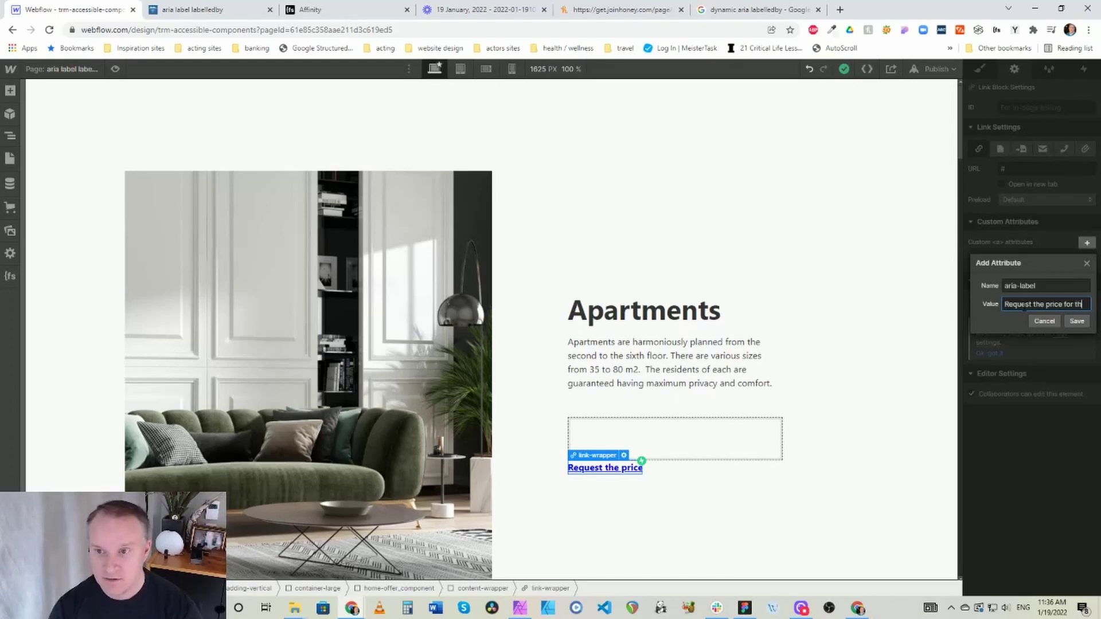
{"action": "key", "text": "BackSpace"}
{"action": "key", "text": "BackSpace"}
{"action": "key", "text": "BackSpace"}
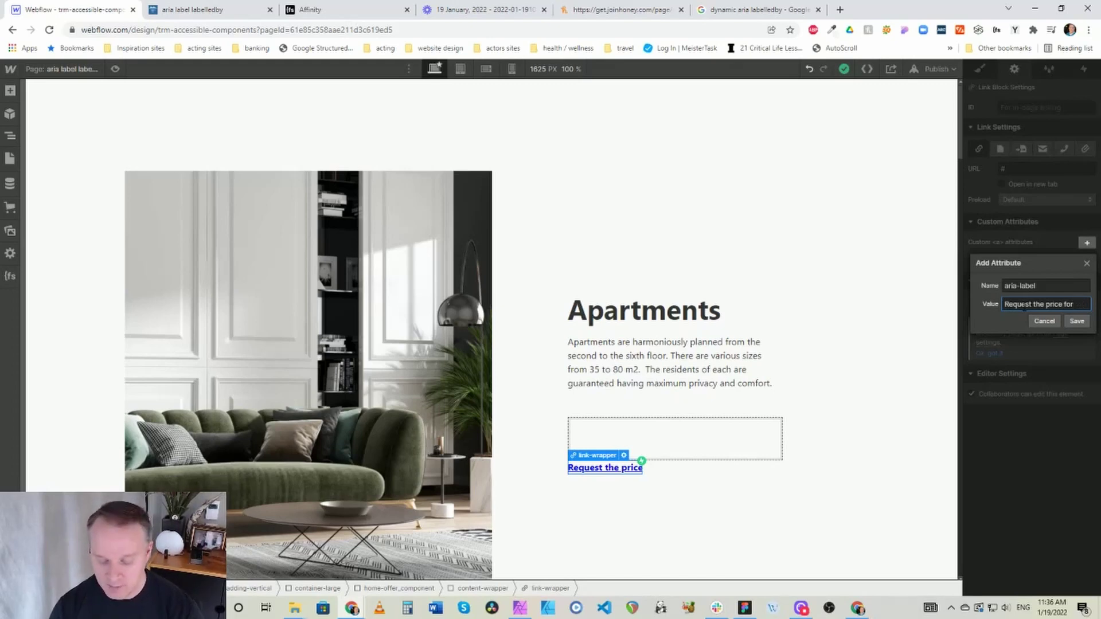
{"action": "type", "text": "Apartment"}
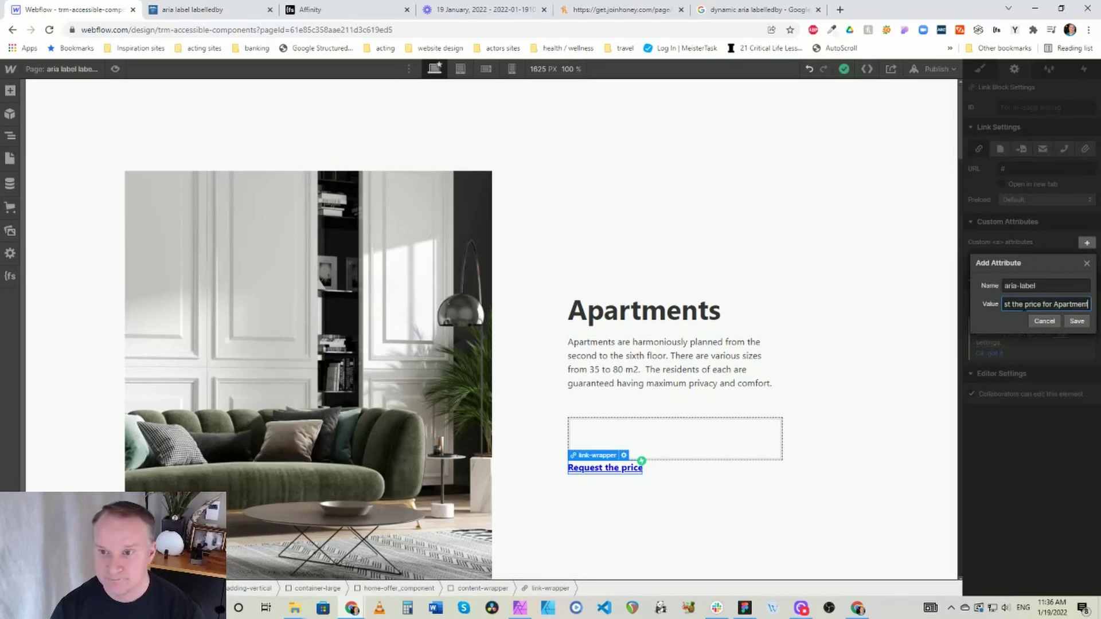
{"action": "type", "text": "s"}
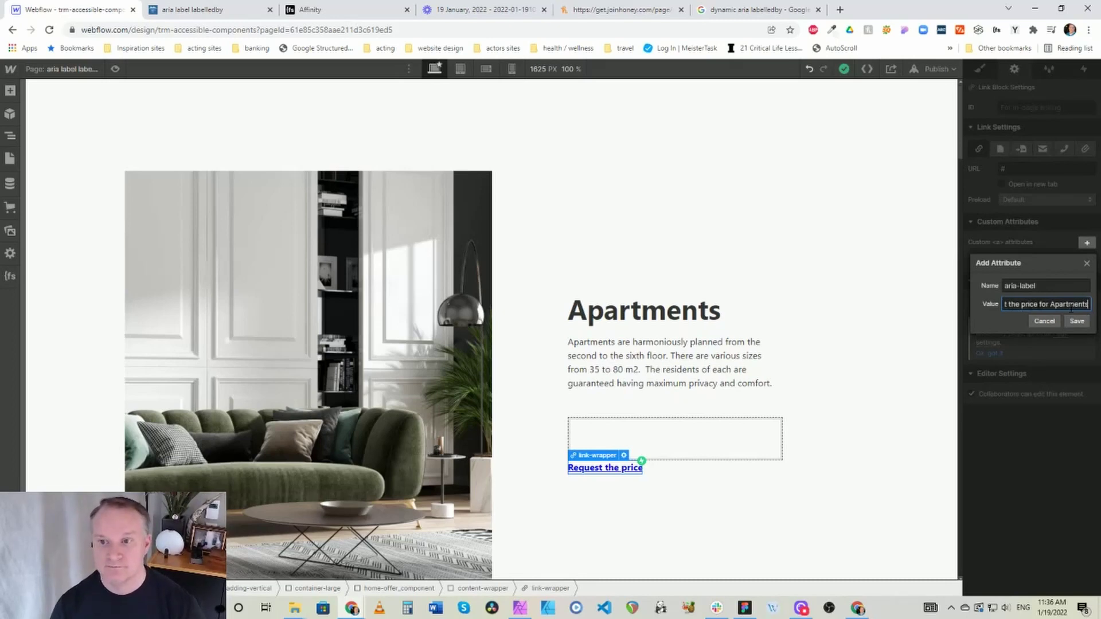
{"action": "left_click", "coordinate": [1076, 321]}
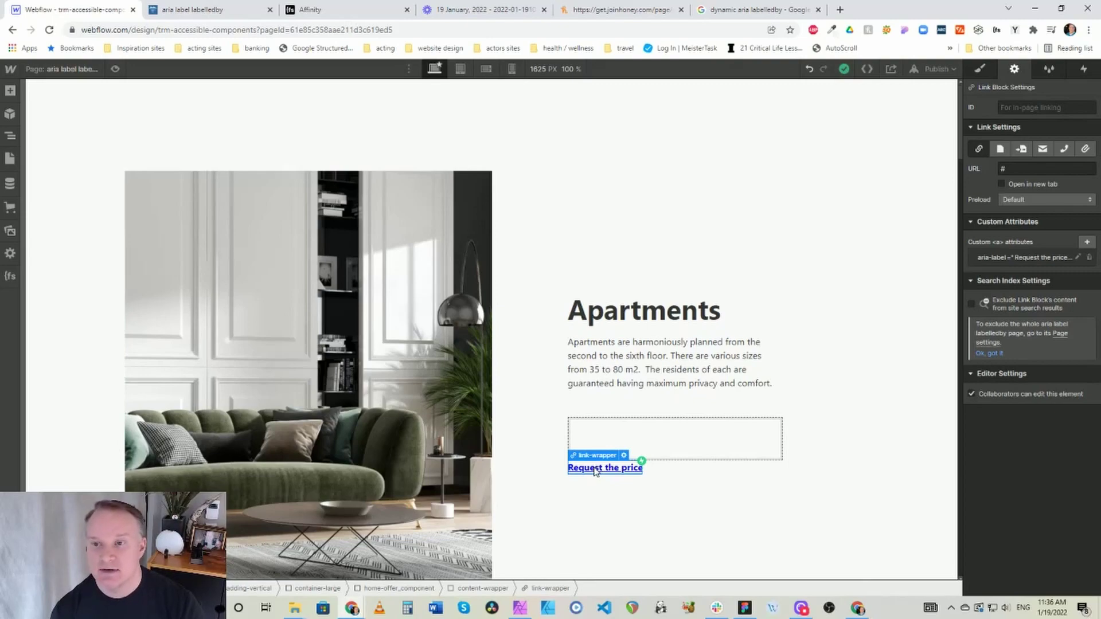
Scroll down to the Penthouses section and select its H2 heading.
{"action": "scroll", "coordinate": [722, 470], "scroll_direction": "down", "scroll_amount": 5}
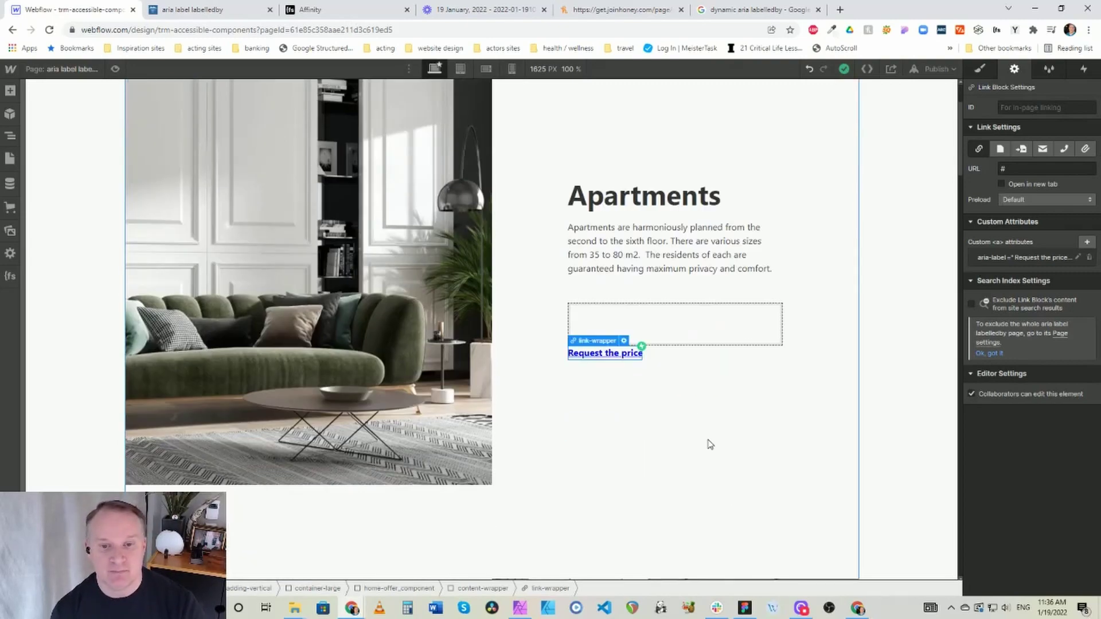
{"action": "scroll", "coordinate": [701, 404], "scroll_direction": "down", "scroll_amount": 4}
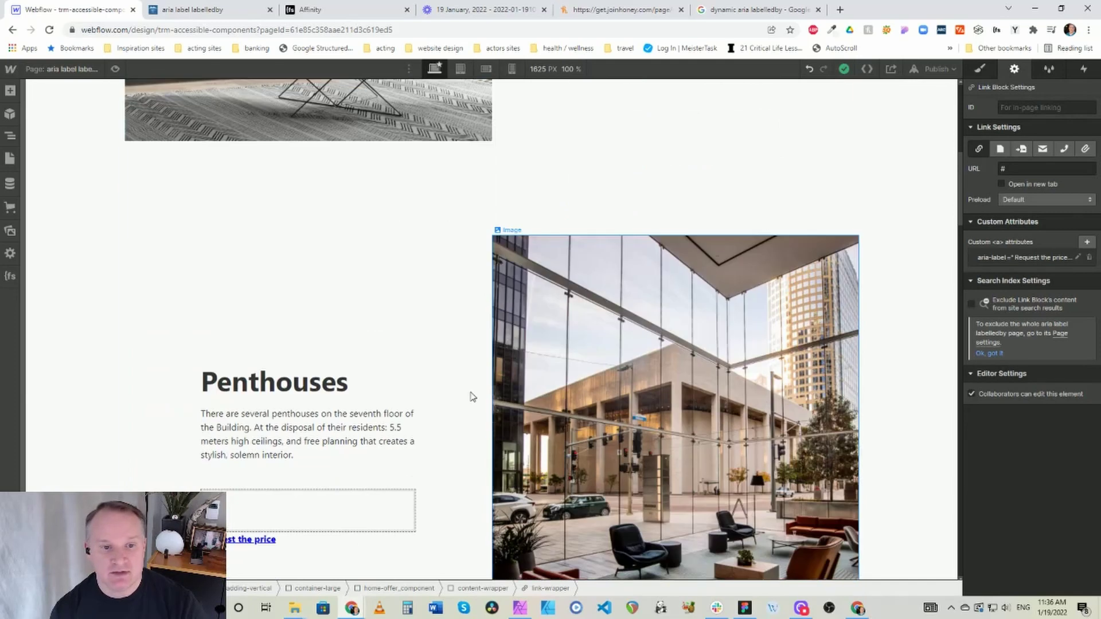
{"action": "left_click", "coordinate": [355, 395]}
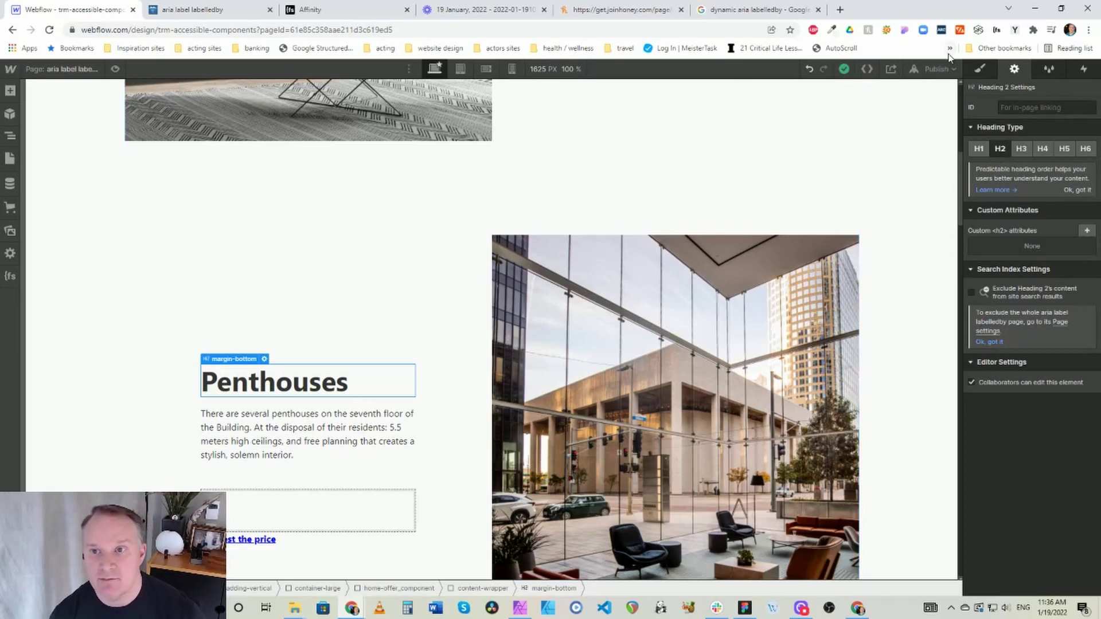
Enter offer-heading in the Penthouses heading's ID field in Element Settings.
{"action": "left_click", "coordinate": [986, 67]}
{"action": "left_click", "coordinate": [1014, 69]}
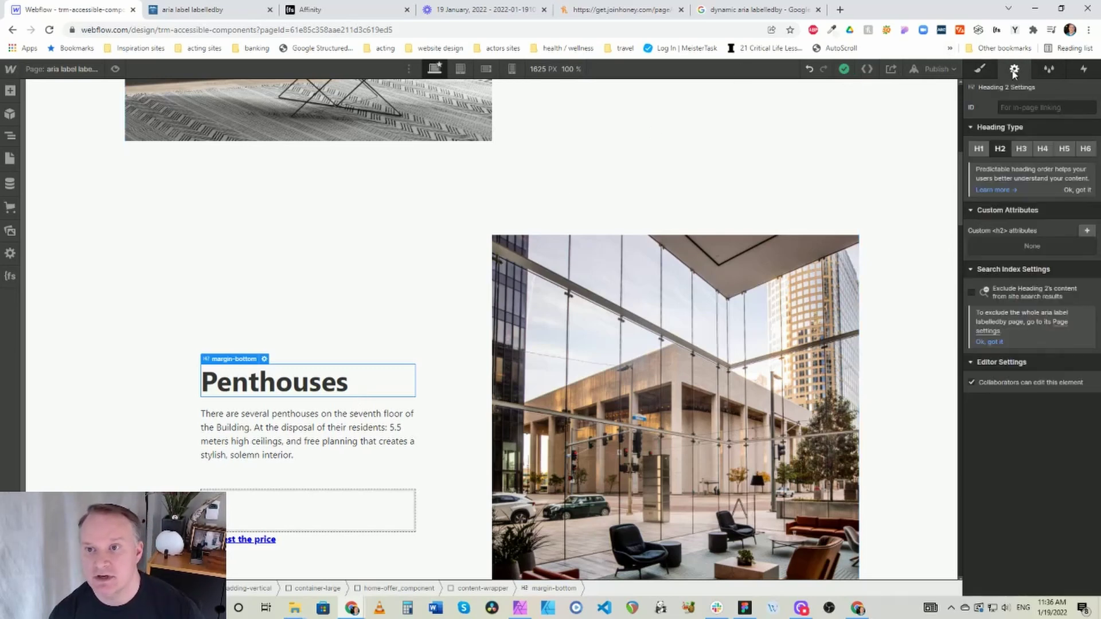
{"action": "left_click", "coordinate": [1012, 107]}
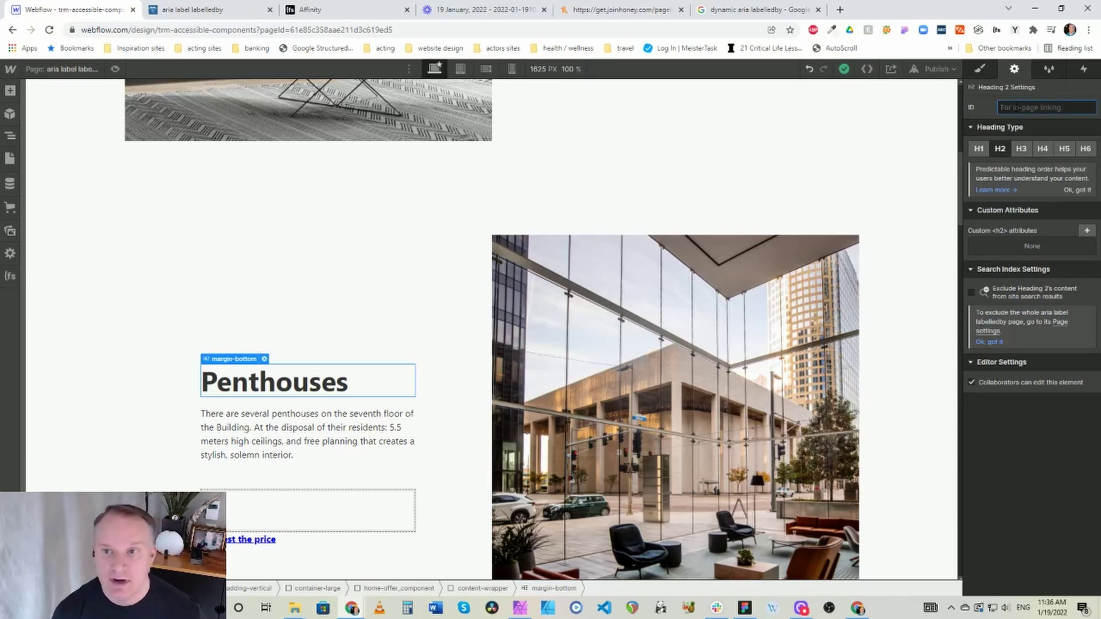
{"action": "type", "text": "o"}
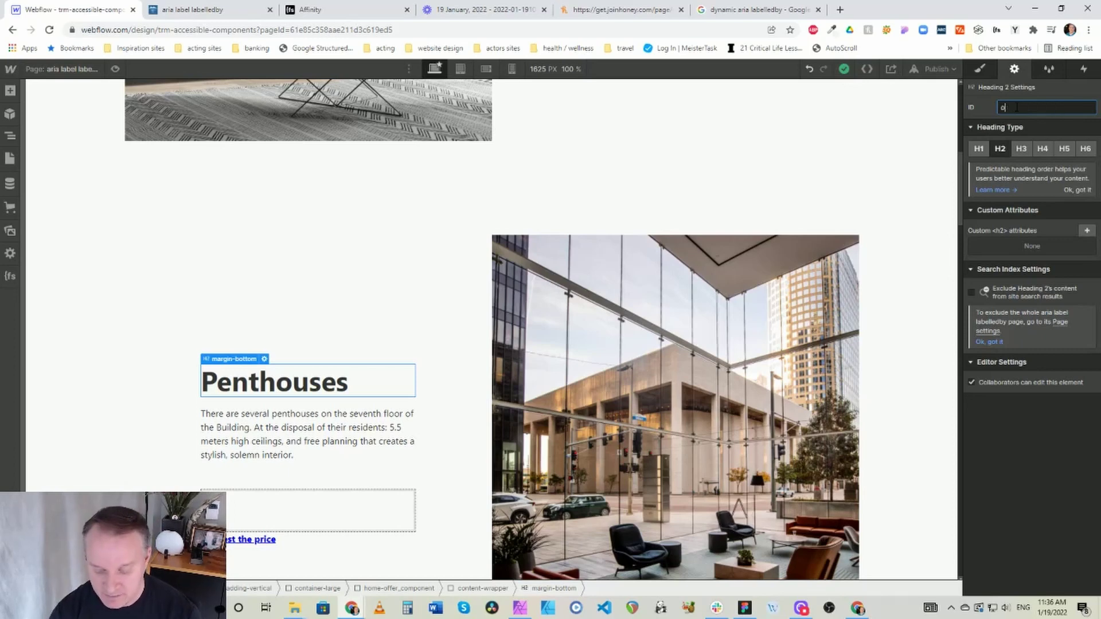
{"action": "type", "text": "ffer-heading"}
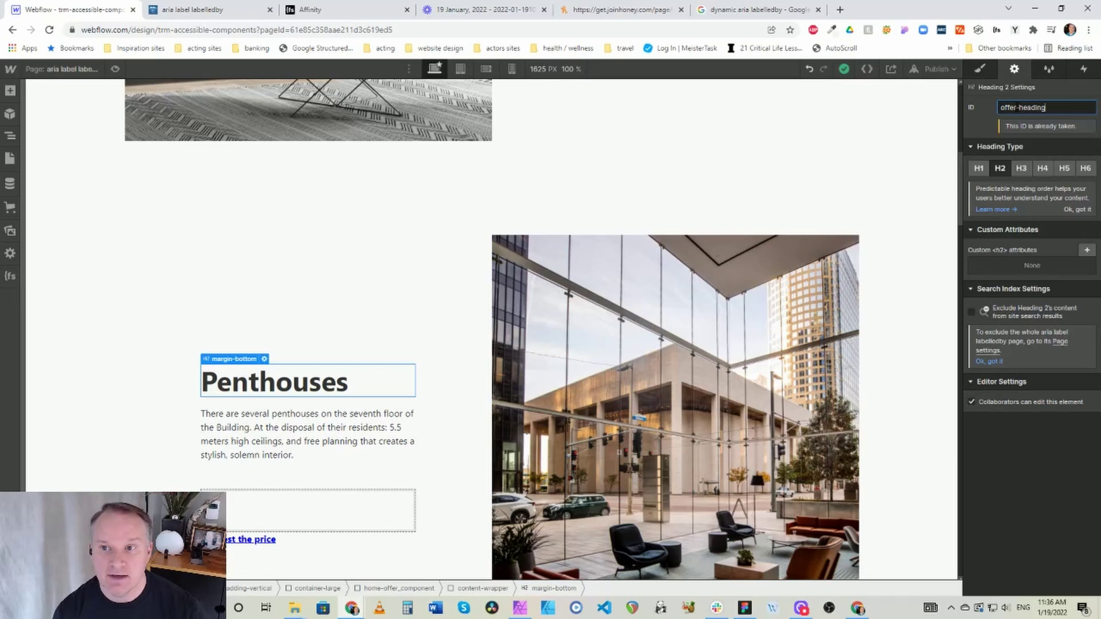
{"action": "left_click", "coordinate": [991, 127]}
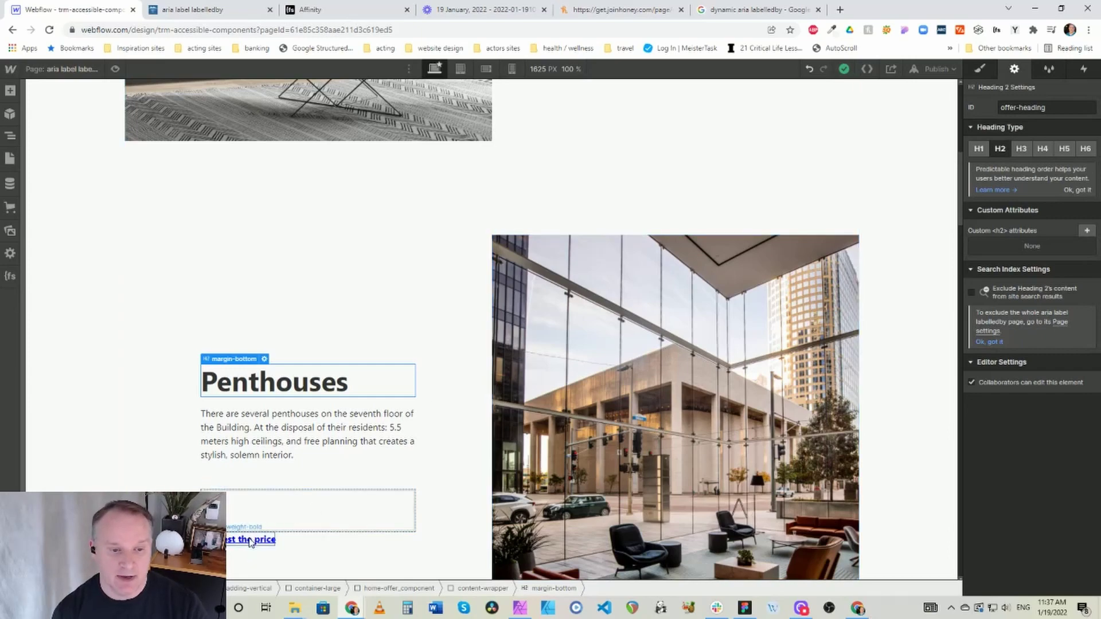
Reselect the Penthouses heading after its Request the price text to confirm the new ID.
{"action": "scroll", "coordinate": [487, 321], "scroll_direction": "up", "scroll_amount": 8}
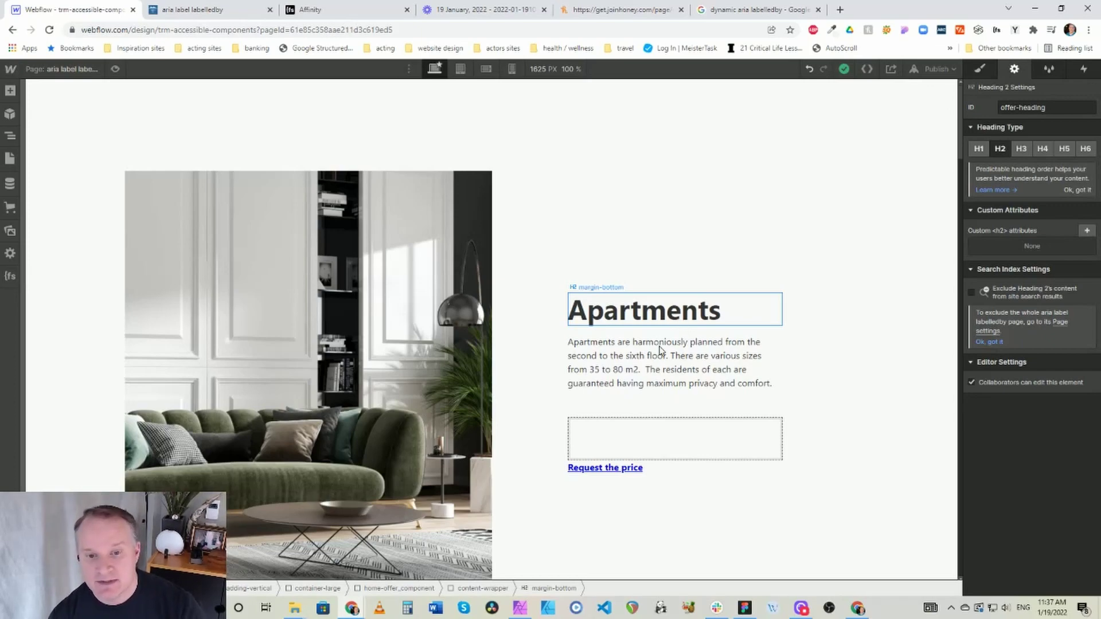
{"action": "scroll", "coordinate": [351, 407], "scroll_direction": "down", "scroll_amount": 8}
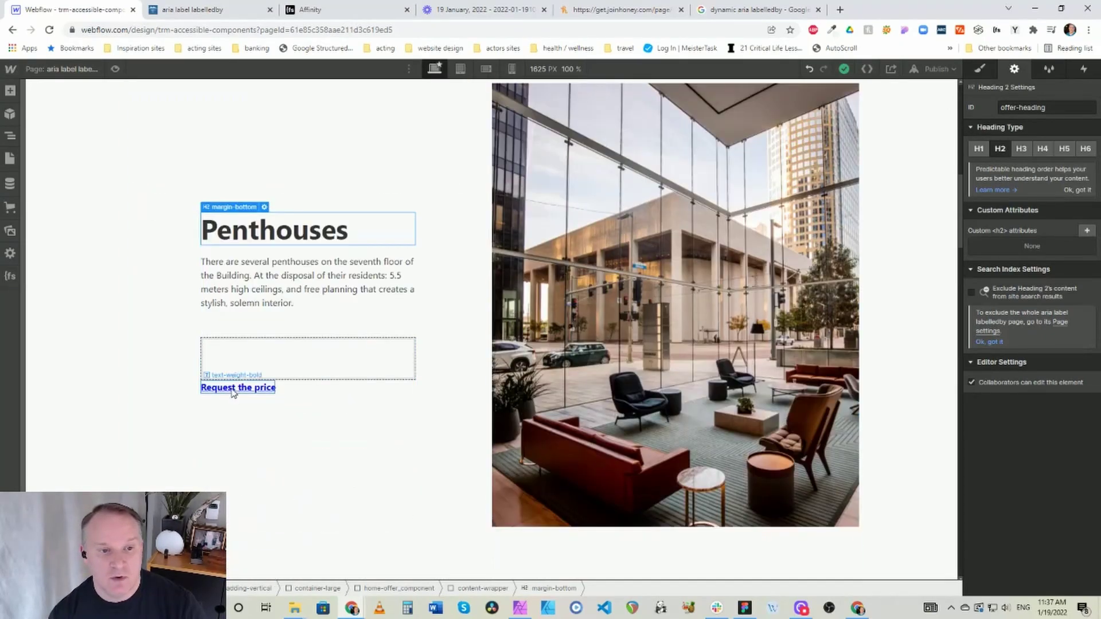
{"action": "left_click", "coordinate": [234, 394]}
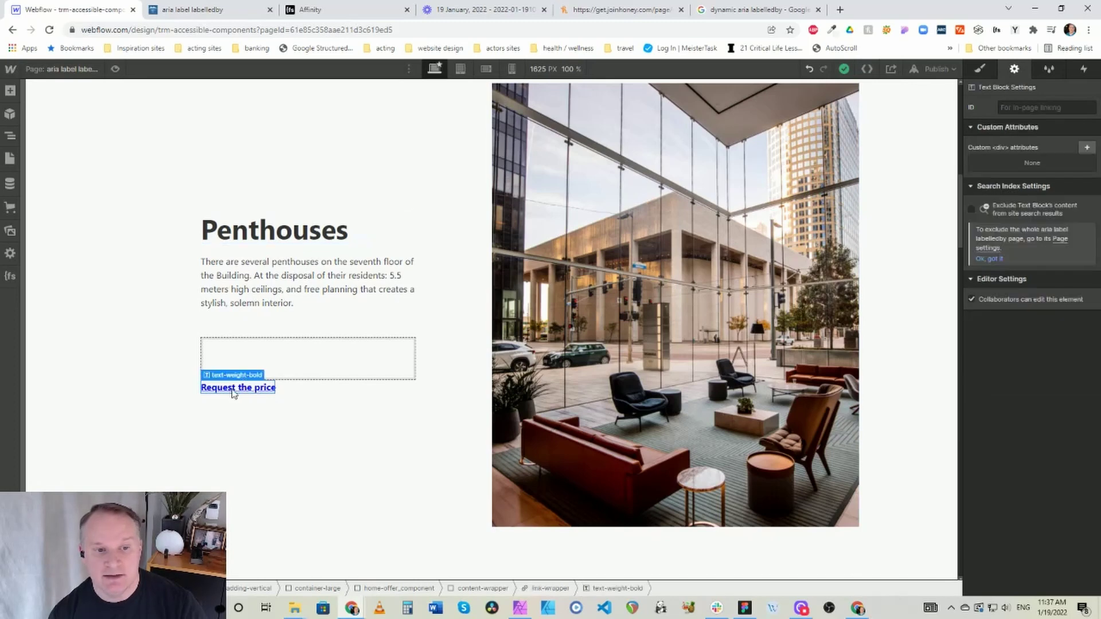
{"action": "left_click", "coordinate": [332, 232]}
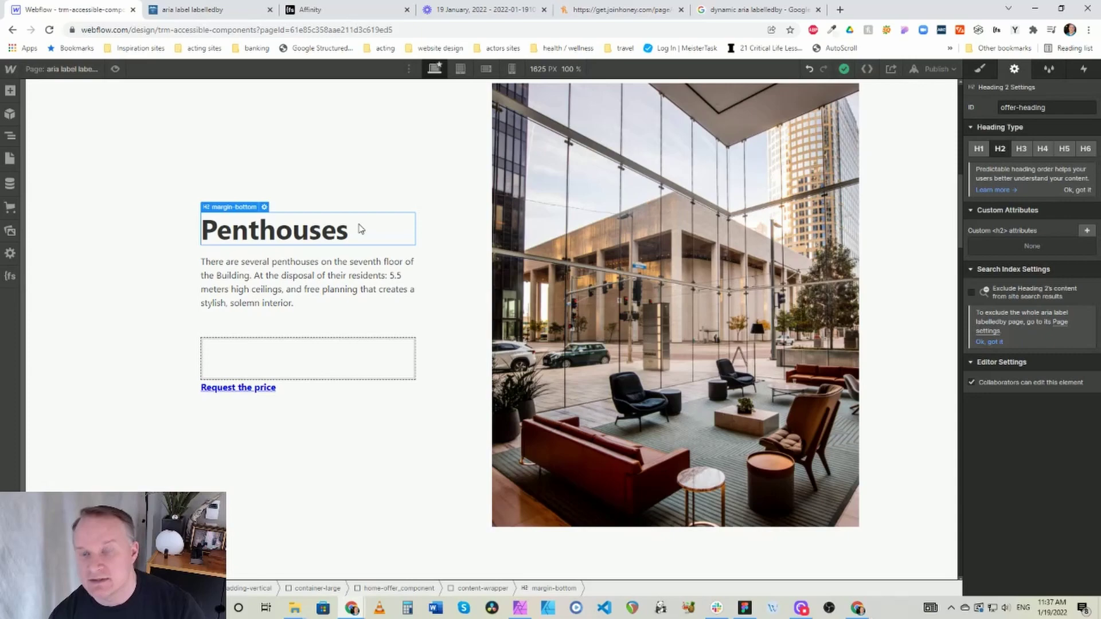
Compare the Apartments heading's ID, then inspect the Penthouses Request the price text and its link wrapper.
{"action": "scroll", "coordinate": [361, 231], "scroll_direction": "up", "scroll_amount": 8}
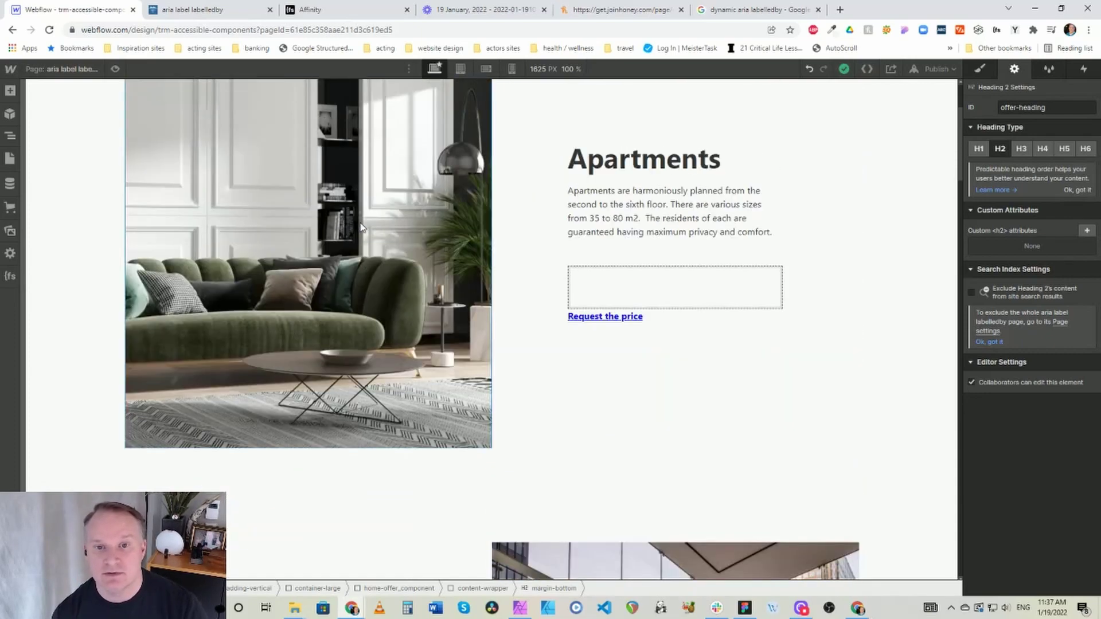
{"action": "scroll", "coordinate": [545, 237], "scroll_direction": "up", "scroll_amount": 2}
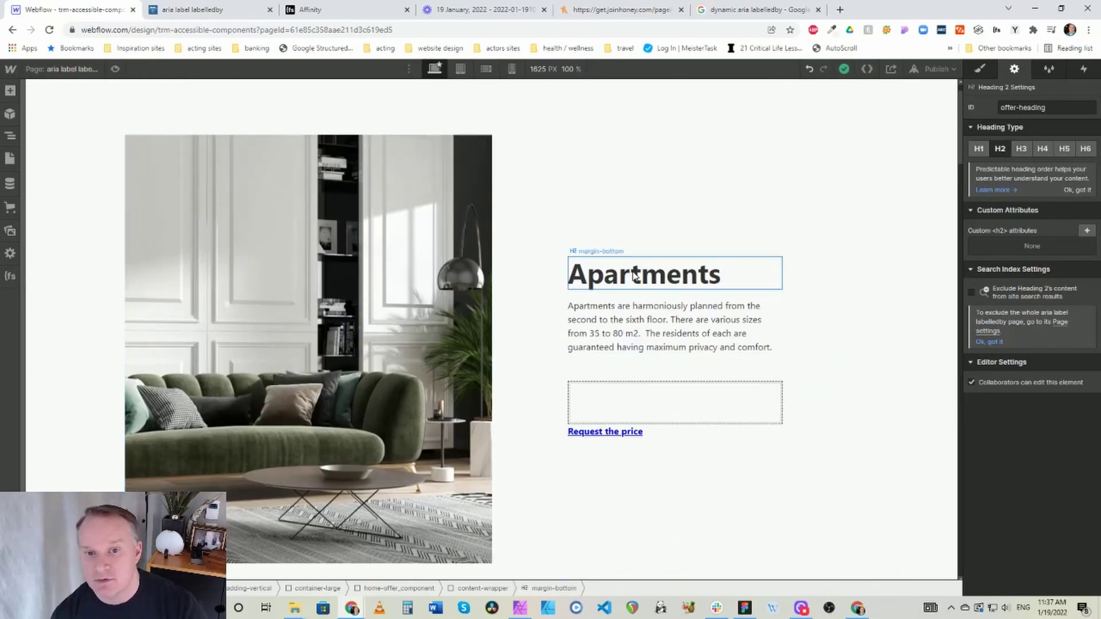
{"action": "left_click", "coordinate": [635, 277]}
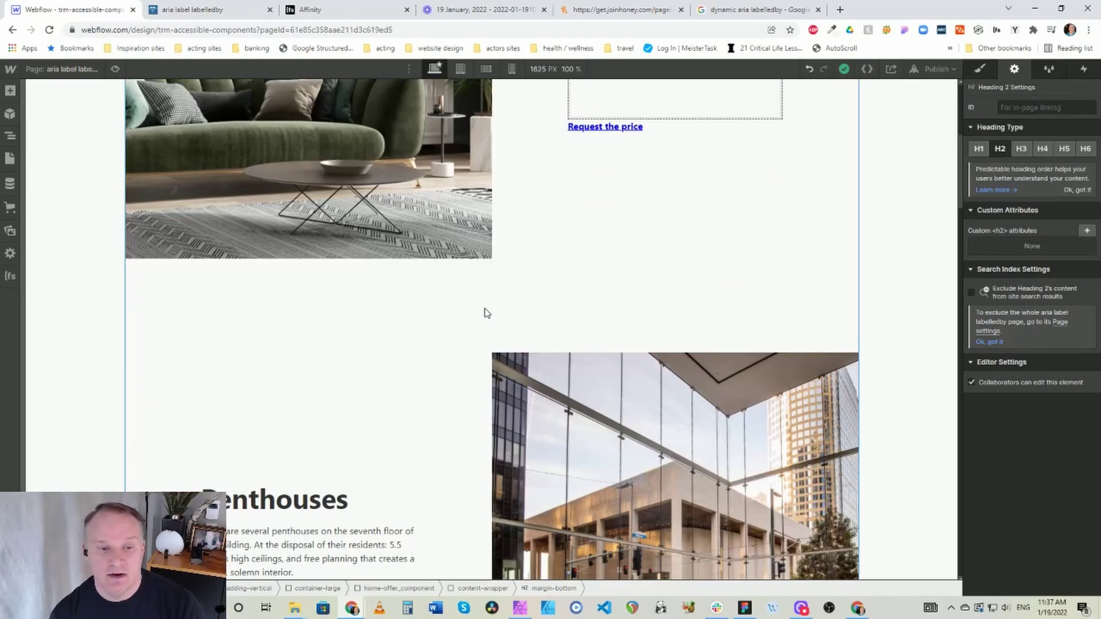
{"action": "scroll", "coordinate": [487, 313], "scroll_direction": "down", "scroll_amount": 5}
{"action": "left_click", "coordinate": [308, 223]}
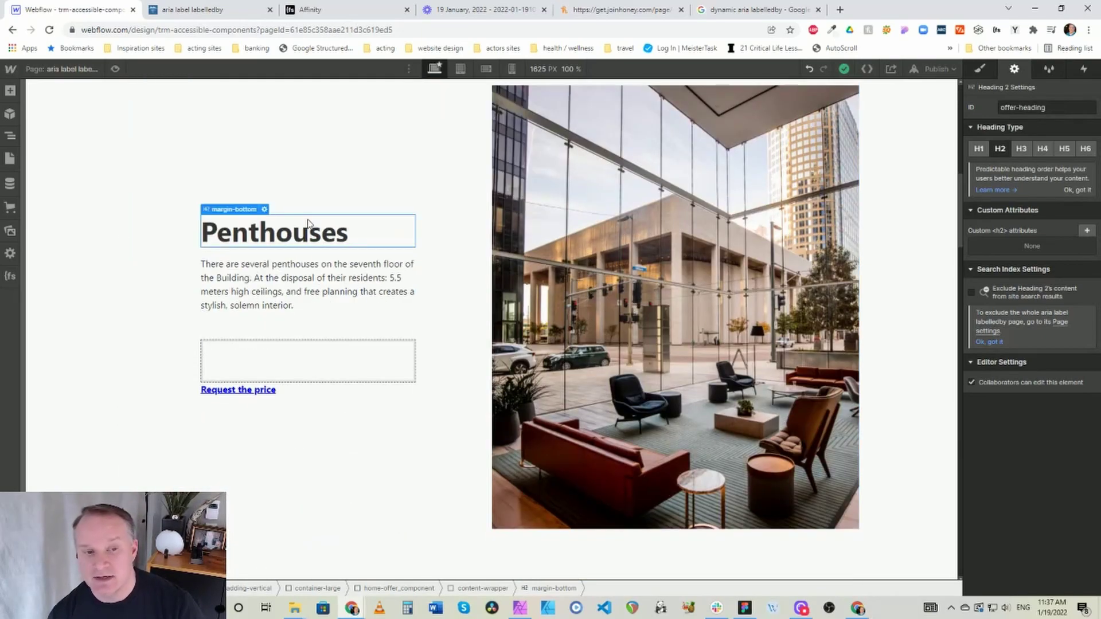
{"action": "left_click", "coordinate": [240, 394]}
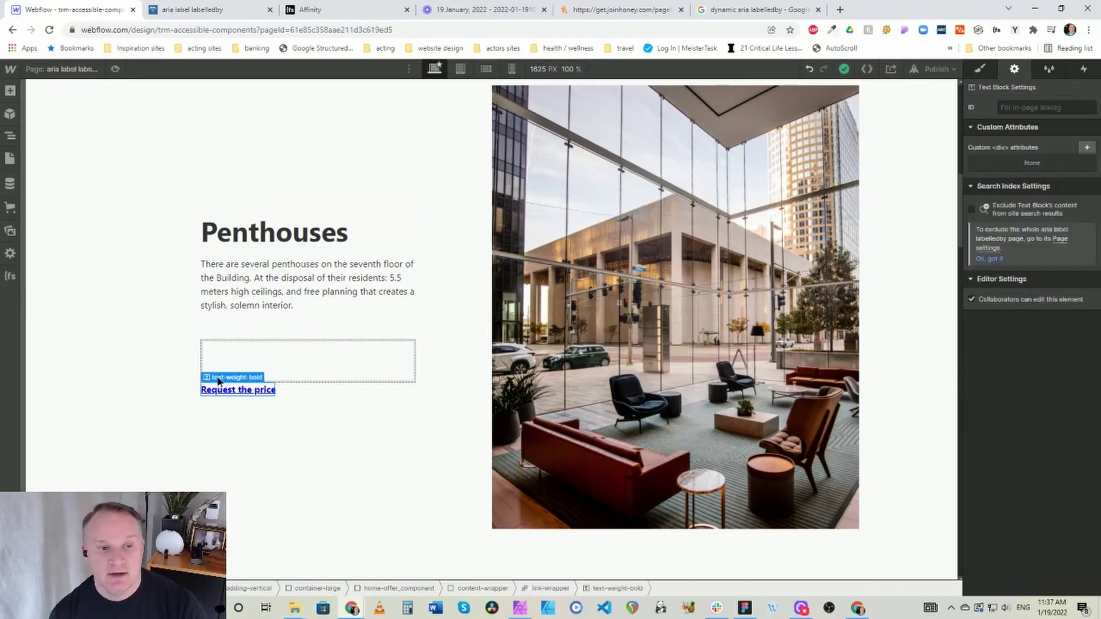
{"action": "left_click", "coordinate": [221, 370]}
{"action": "left_click", "coordinate": [228, 392]}
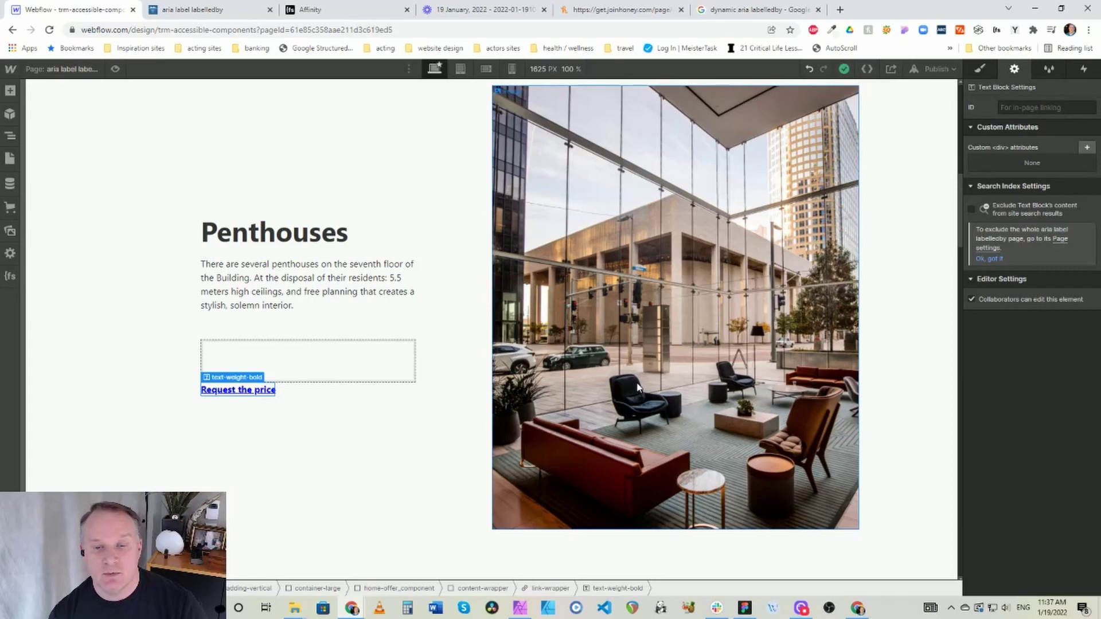
{"action": "scroll", "coordinate": [638, 379], "scroll_direction": "up", "scroll_amount": 7}
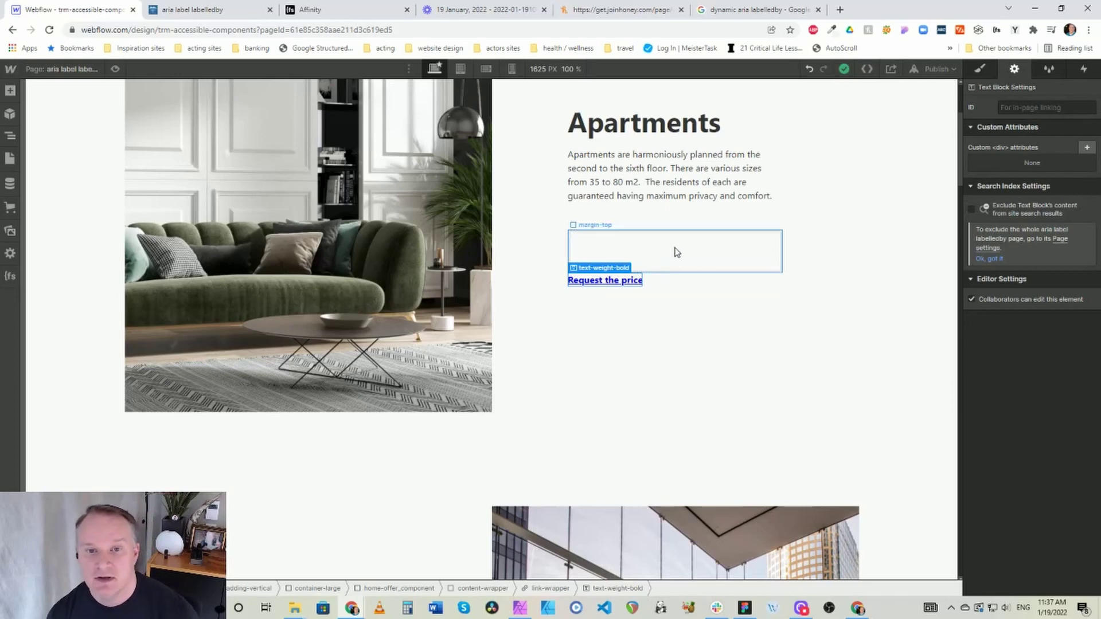
Type price-request into the selected Request the price text block's ID field and apply it.
{"action": "left_click", "coordinate": [1010, 109]}
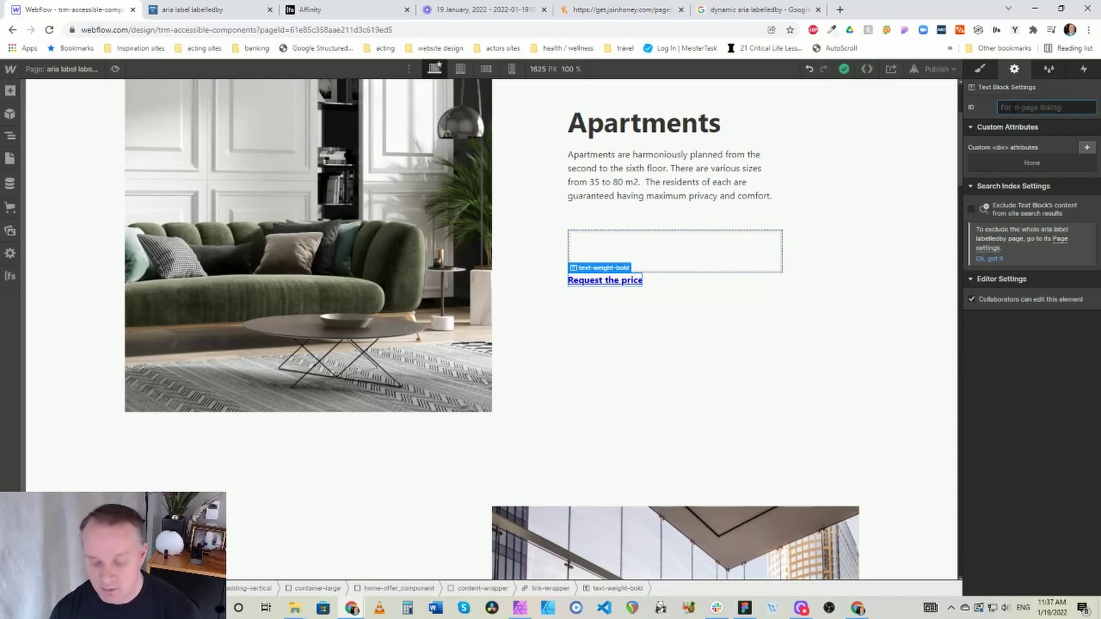
{"action": "type", "text": "request"}
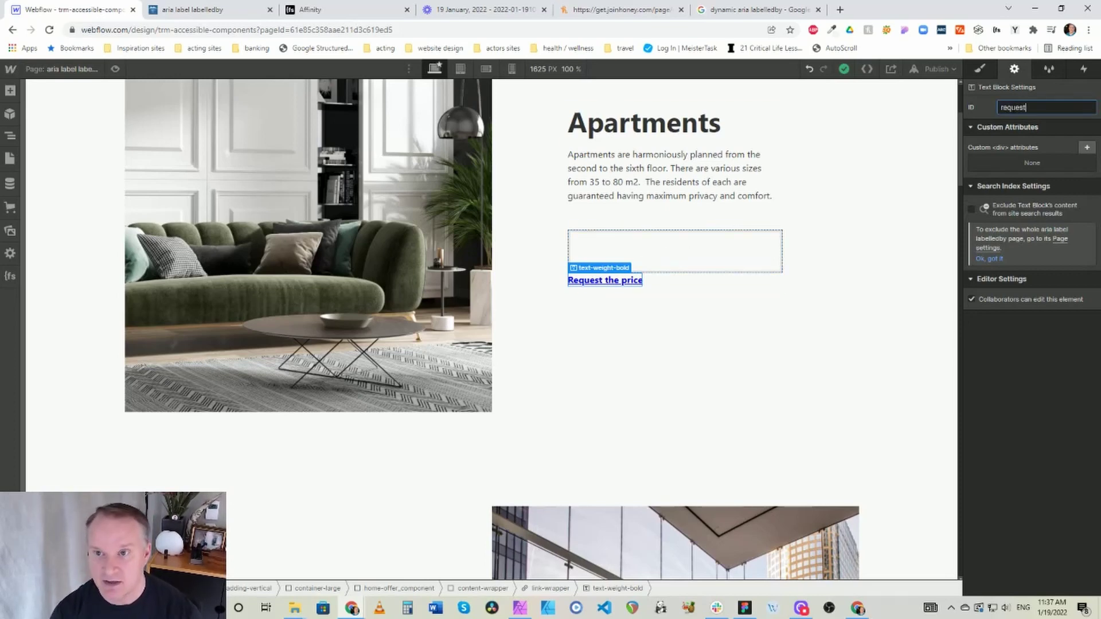
{"action": "key", "text": "BackSpace"}
{"action": "key", "text": "BackSpace"}
{"action": "key", "text": "BackSpace"}
{"action": "key", "text": "BackSpace"}
{"action": "key", "text": "BackSpace"}
{"action": "type", "text": "p"}
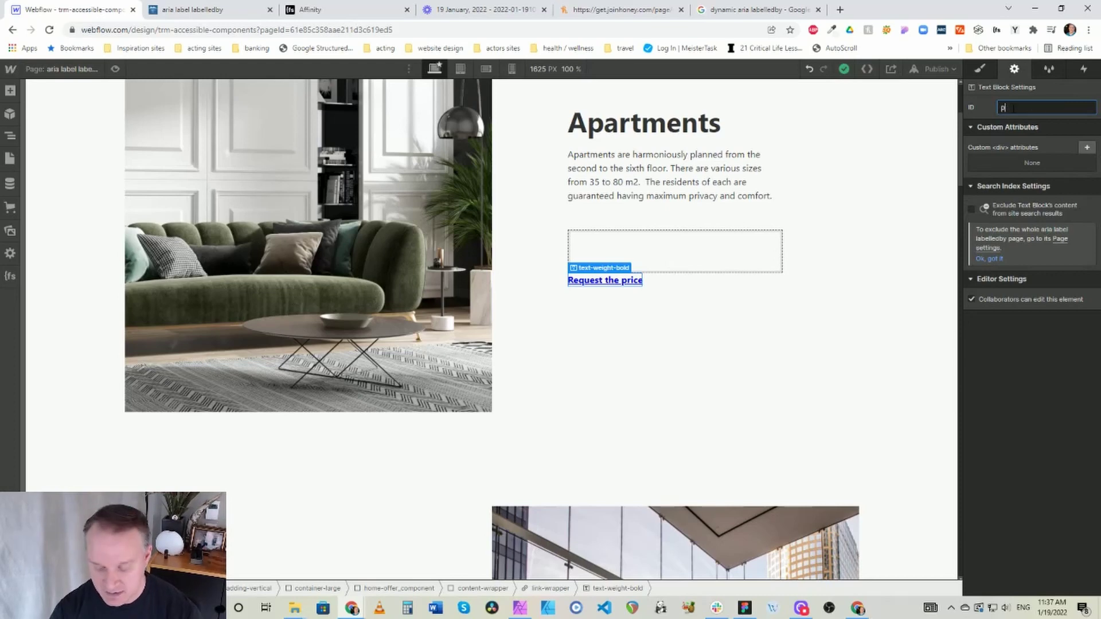
{"action": "type", "text": "rice-r"}
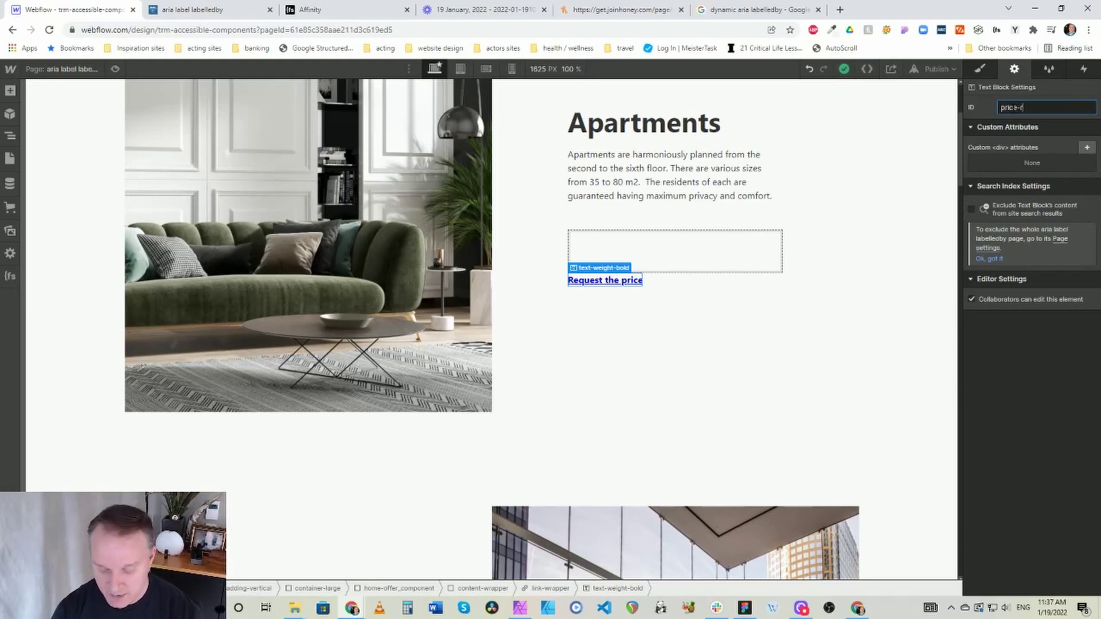
{"action": "type", "text": "equest"}
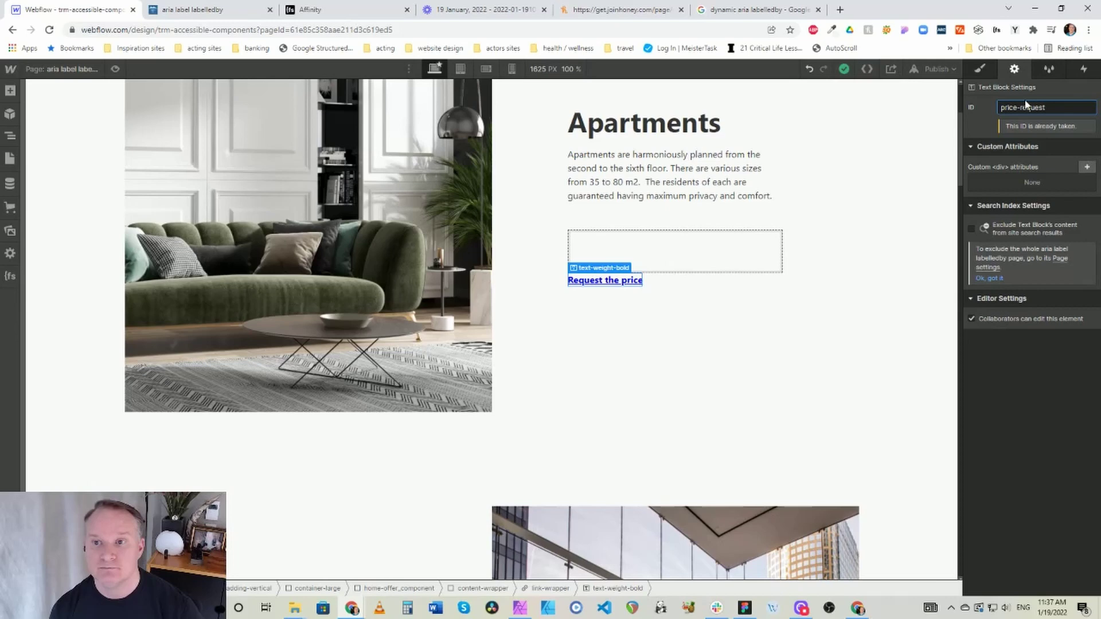
{"action": "left_click", "coordinate": [975, 122]}
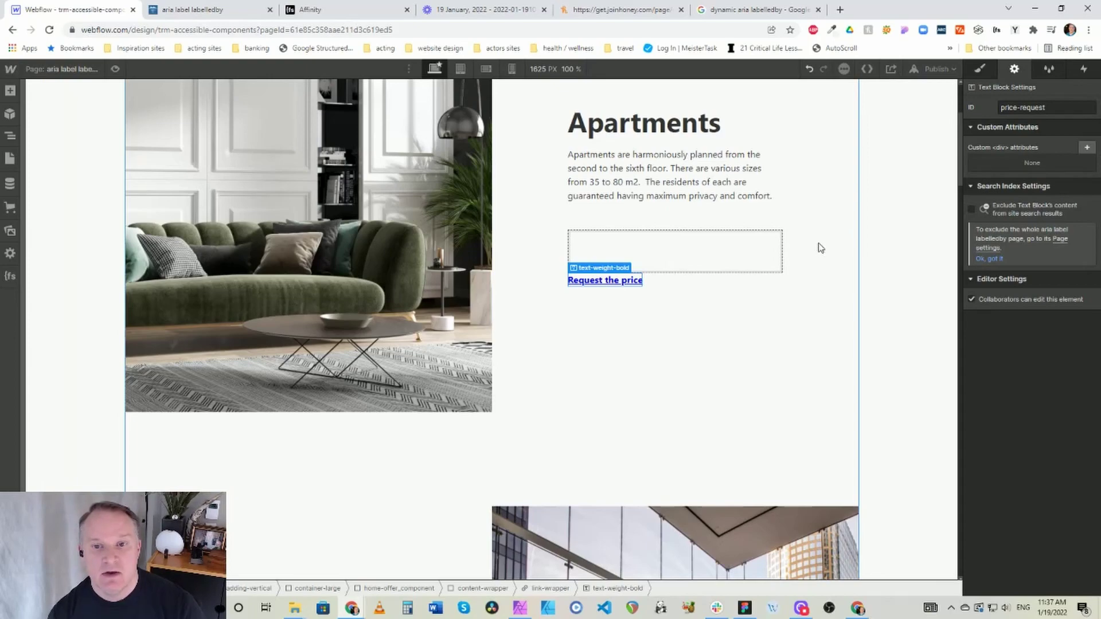
Select the Penthouses H2 and edit its ID field so it reads offer-heading2.
{"action": "scroll", "coordinate": [814, 245], "scroll_direction": "down", "scroll_amount": 5}
{"action": "scroll", "coordinate": [439, 298], "scroll_direction": "down", "scroll_amount": 3}
{"action": "scroll", "coordinate": [452, 291], "scroll_direction": "down", "scroll_amount": 3}
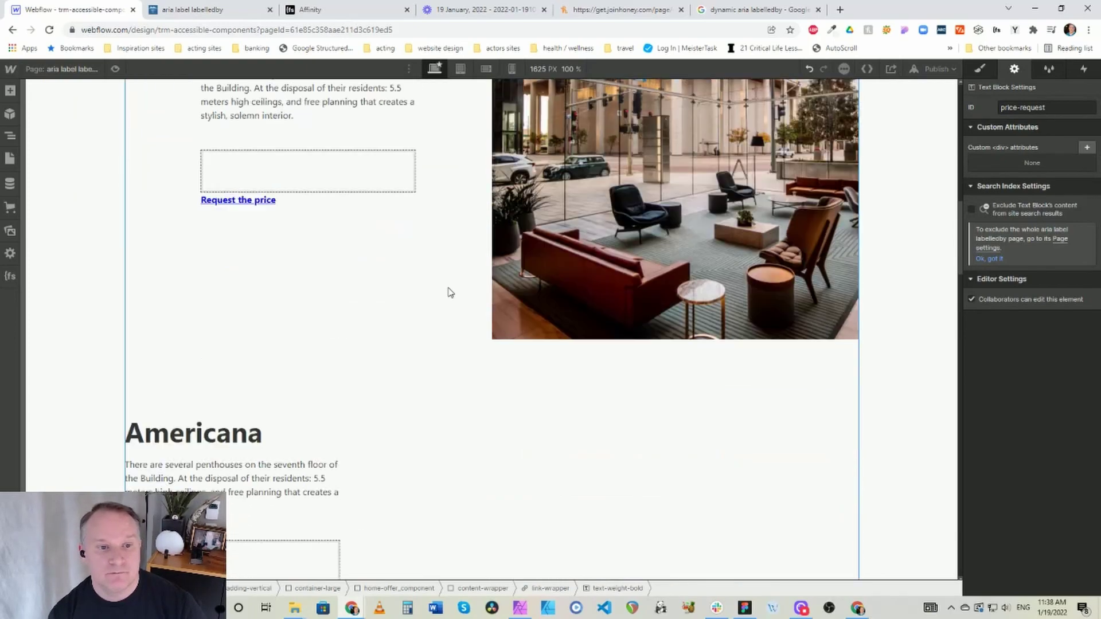
{"action": "scroll", "coordinate": [436, 281], "scroll_direction": "up", "scroll_amount": 2}
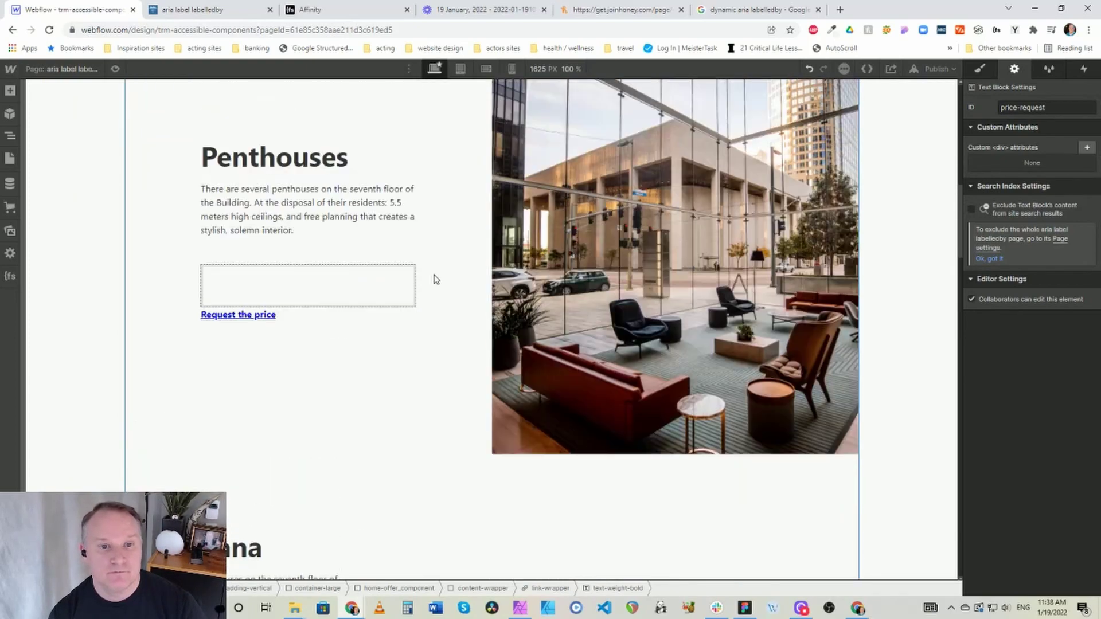
{"action": "left_click", "coordinate": [350, 164]}
{"action": "left_click", "coordinate": [1057, 107]}
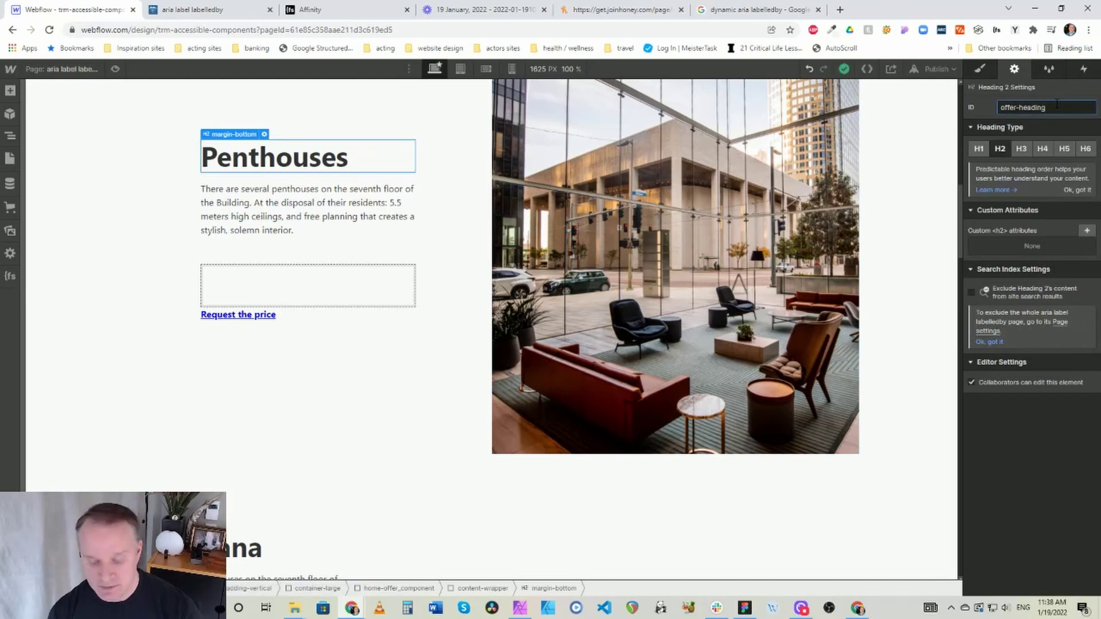
{"action": "left_click", "coordinate": [941, 178]}
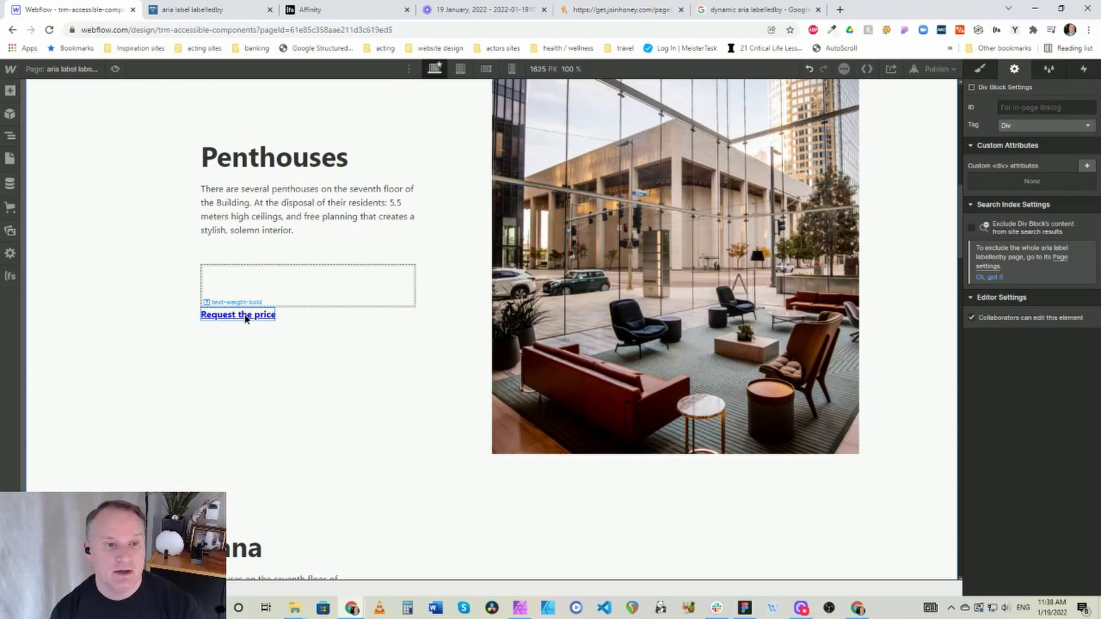
{"action": "left_click", "coordinate": [293, 163]}
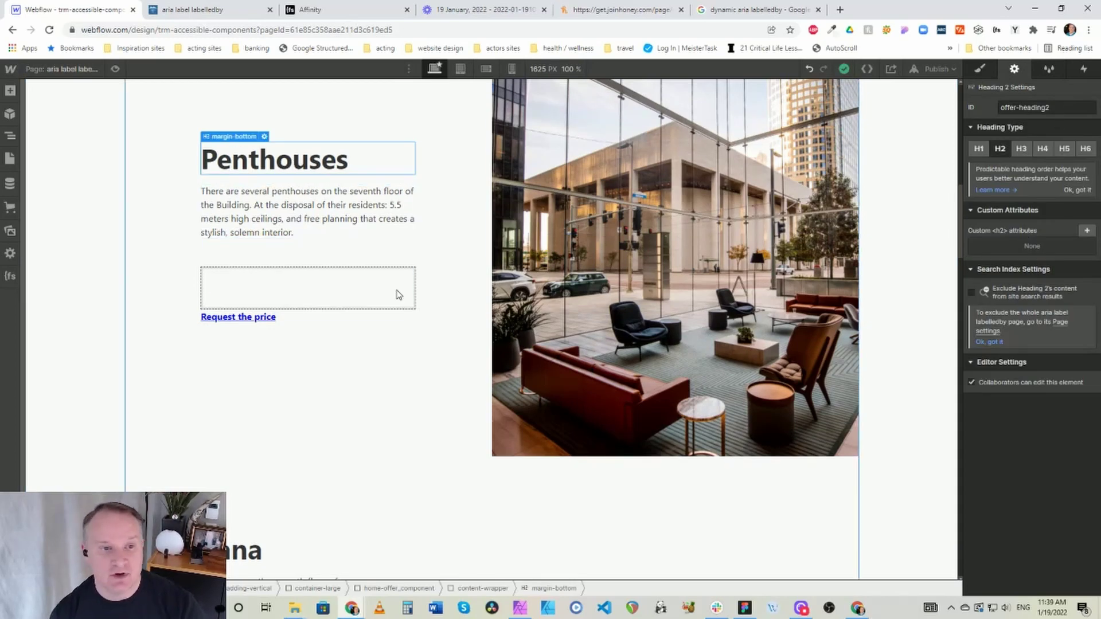
Check the IDs of the Penthouses and upper Apartments Request the price text blocks.
{"action": "left_click", "coordinate": [261, 319]}
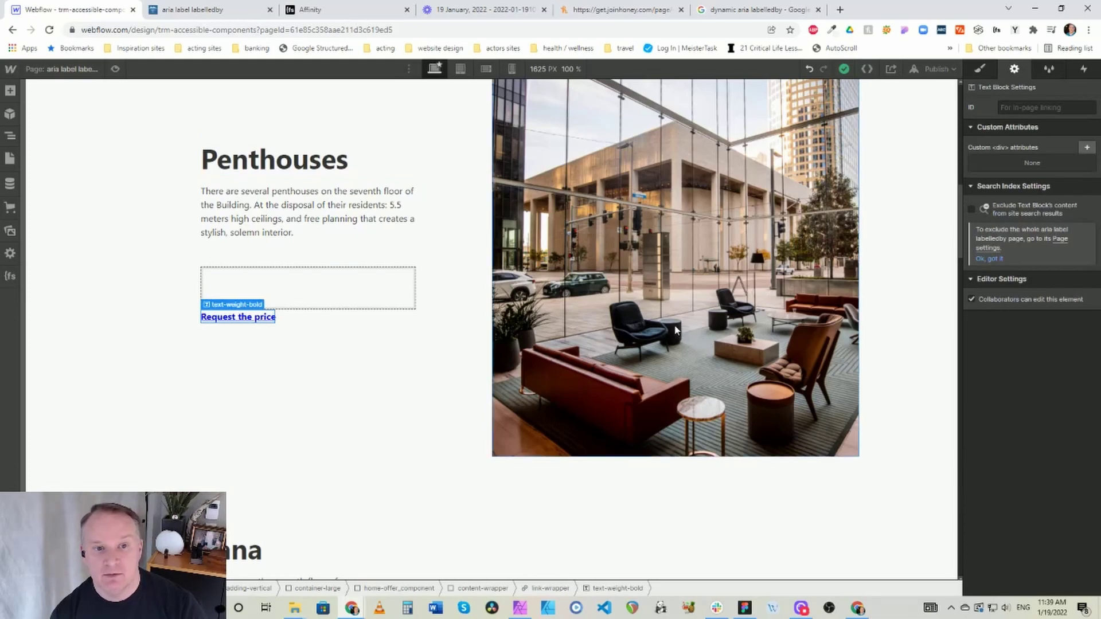
{"action": "scroll", "coordinate": [840, 288], "scroll_direction": "up", "scroll_amount": 4}
{"action": "scroll", "coordinate": [840, 288], "scroll_direction": "up", "scroll_amount": 3}
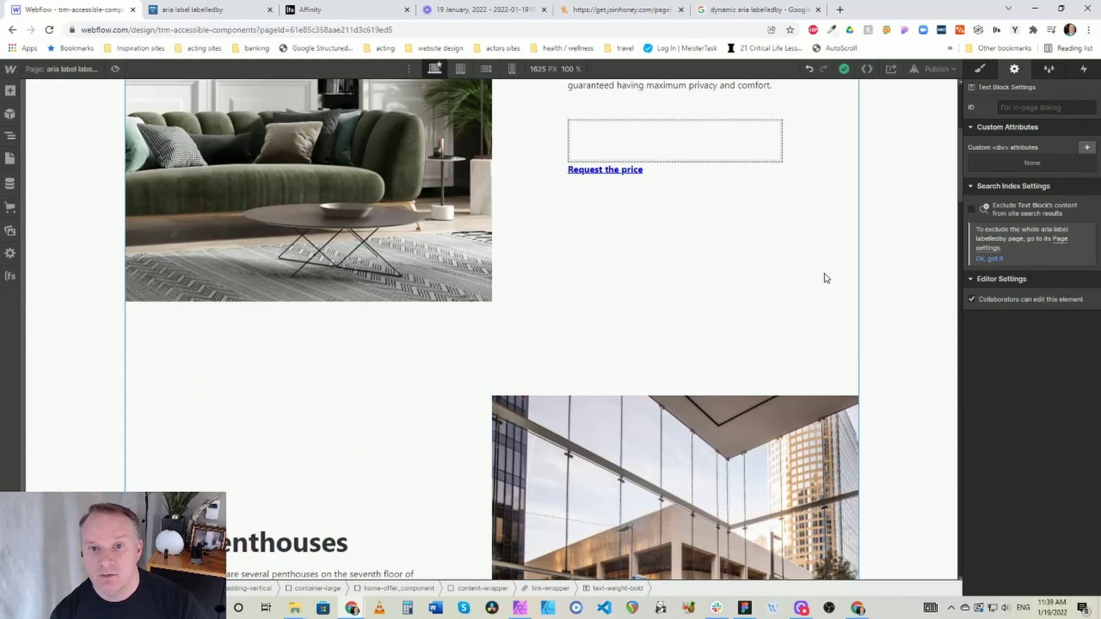
{"action": "left_click", "coordinate": [601, 175]}
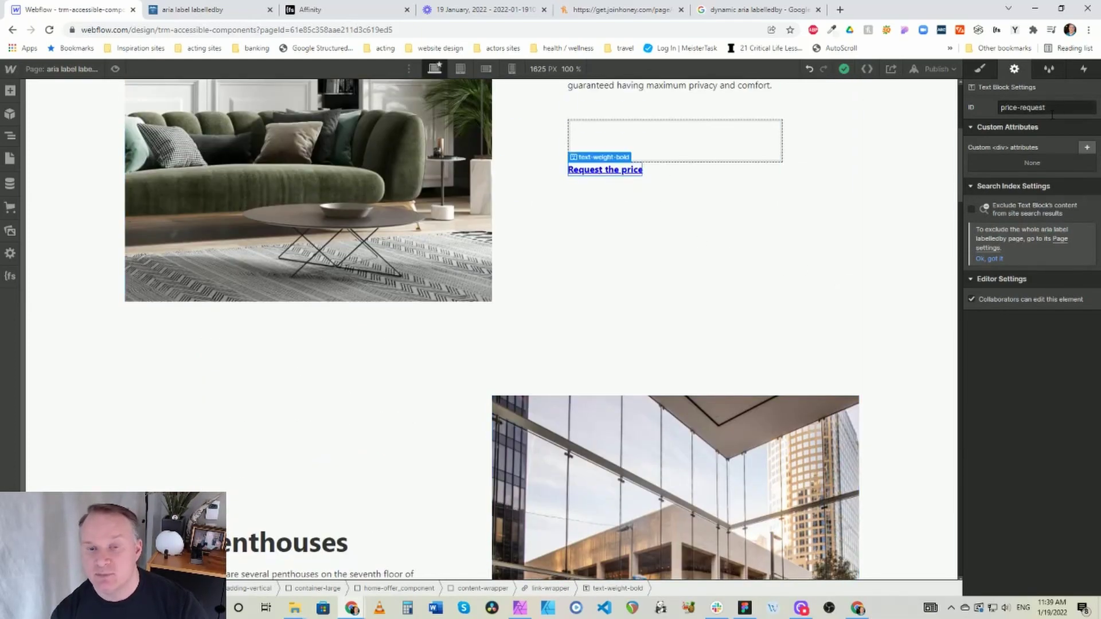
{"action": "scroll", "coordinate": [374, 327], "scroll_direction": "down", "scroll_amount": 7}
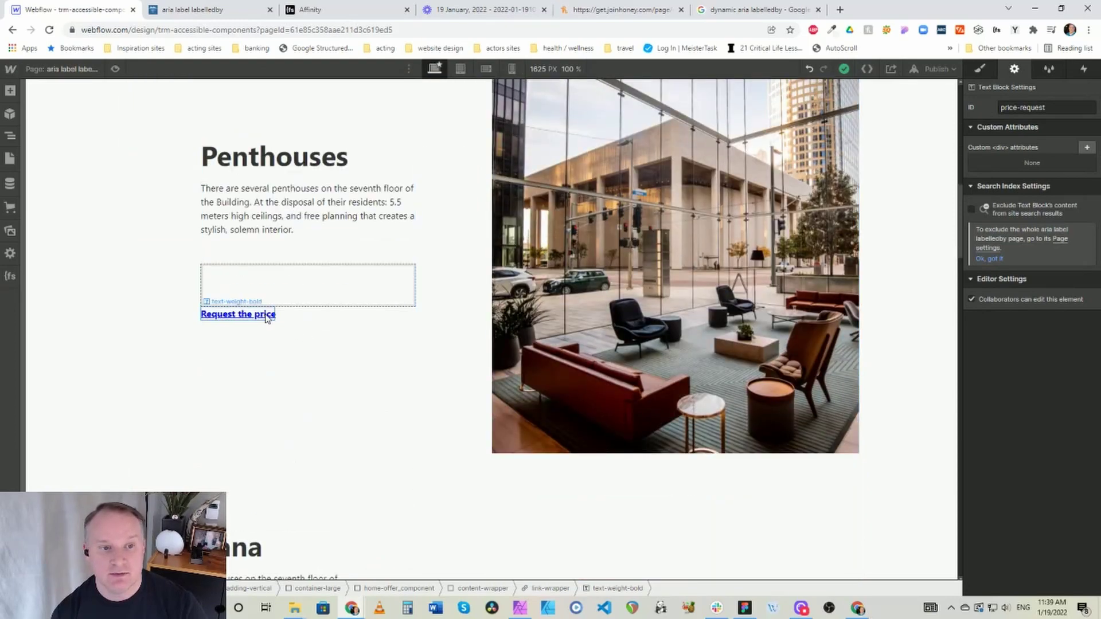
Save aria-labelledby = 'offer-heading2 price-request' as a custom attribute on the Penthouses link-wrapper.
{"action": "left_click", "coordinate": [226, 294]}
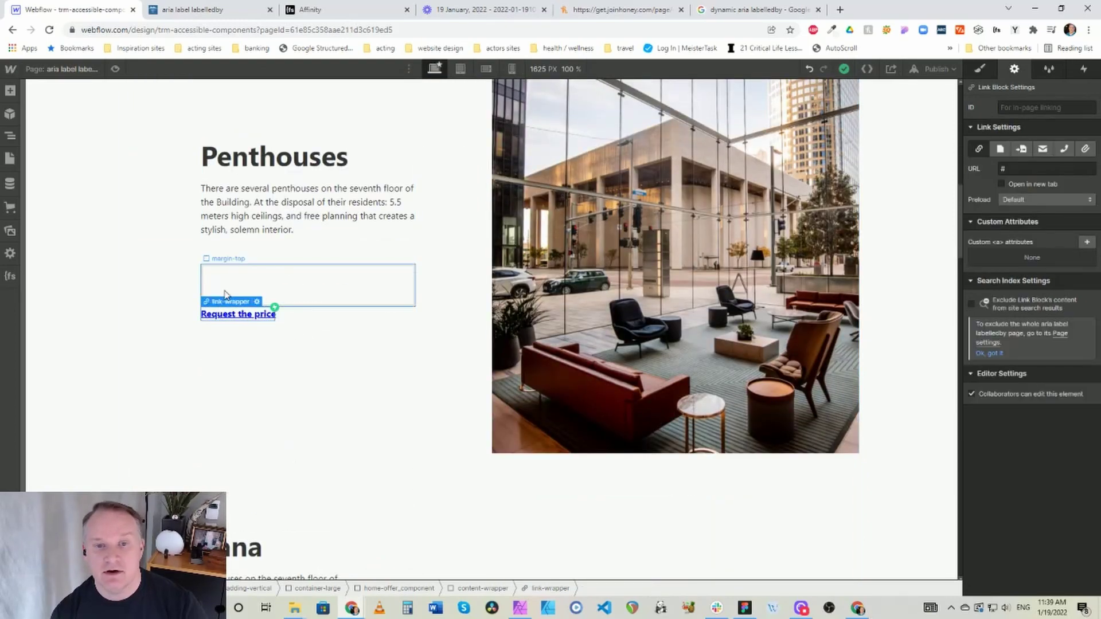
{"action": "left_click", "coordinate": [1087, 244]}
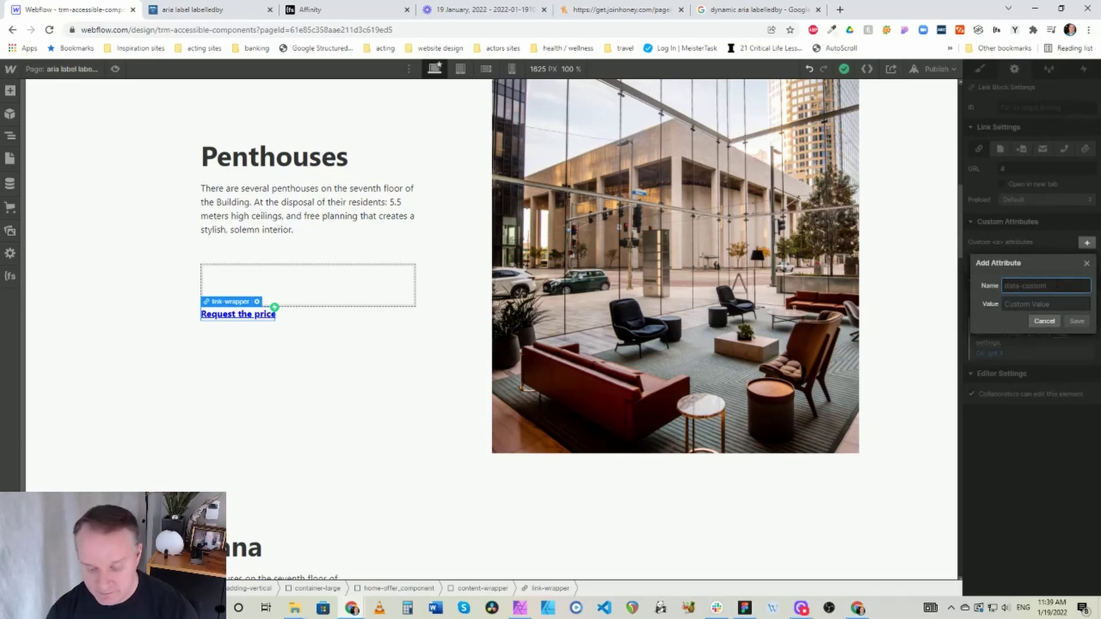
{"action": "type", "text": "aria-lable"}
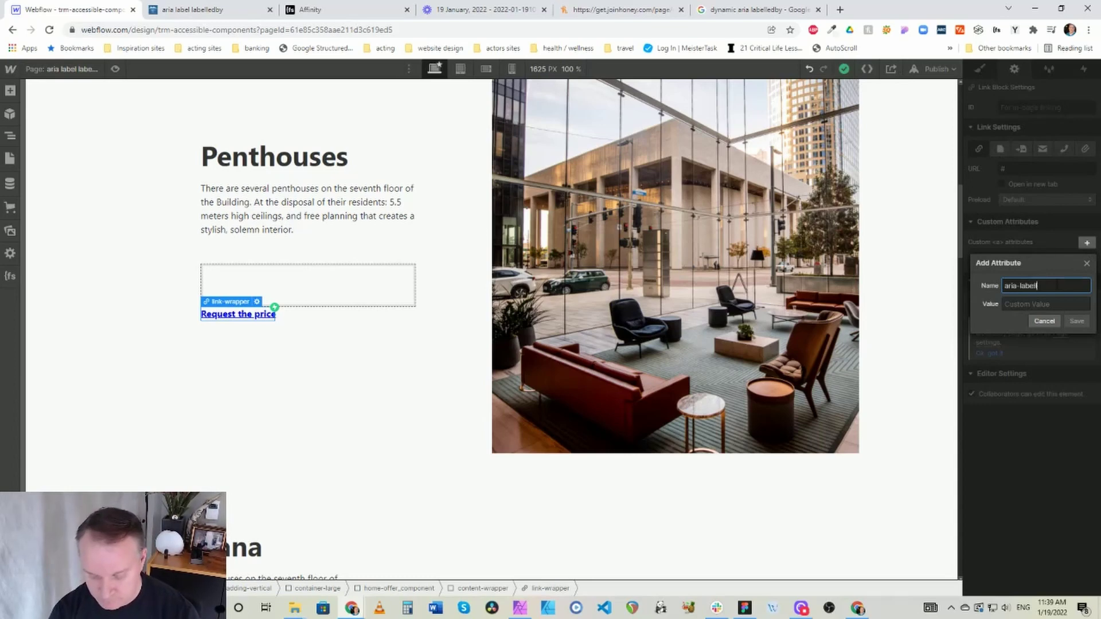
{"action": "type", "text": "edby"}
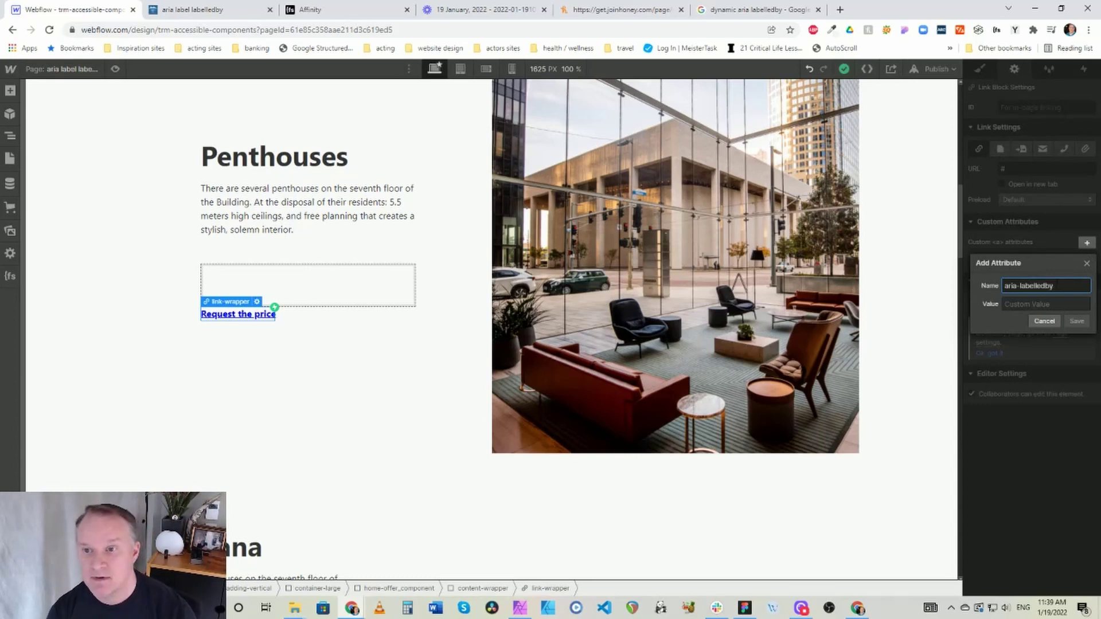
{"action": "key", "text": "Tab"}
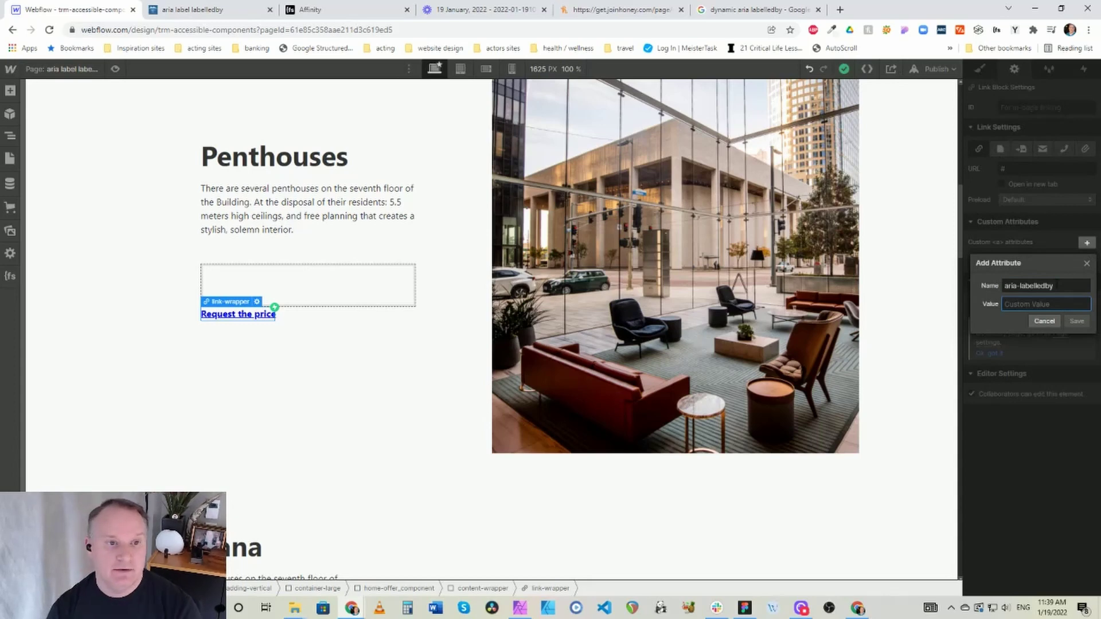
{"action": "type", "text": "of"}
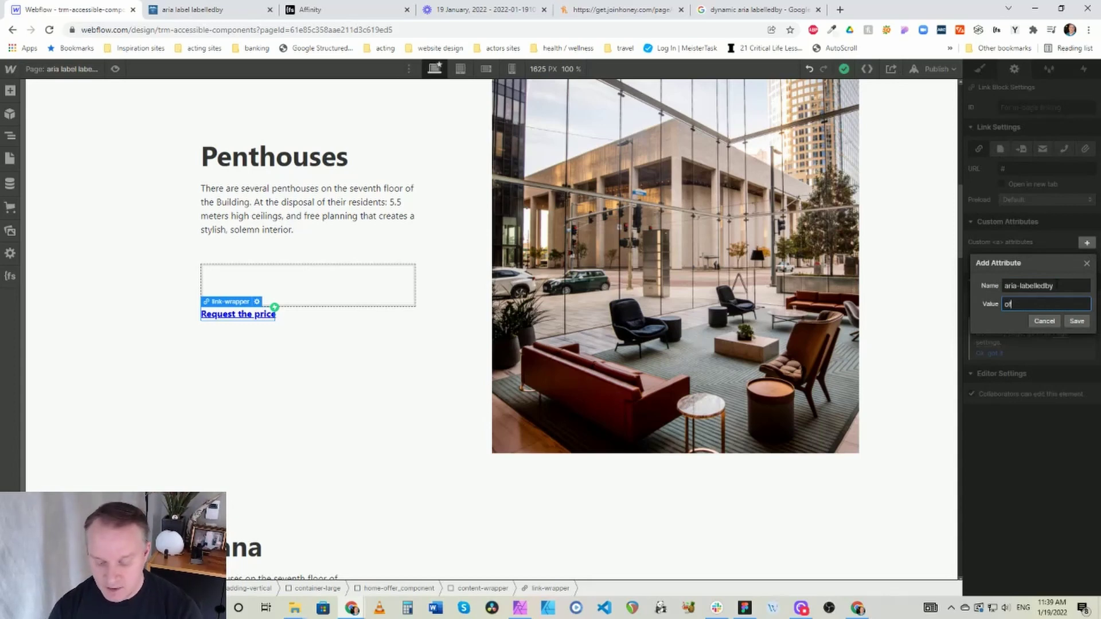
{"action": "type", "text": "fer"}
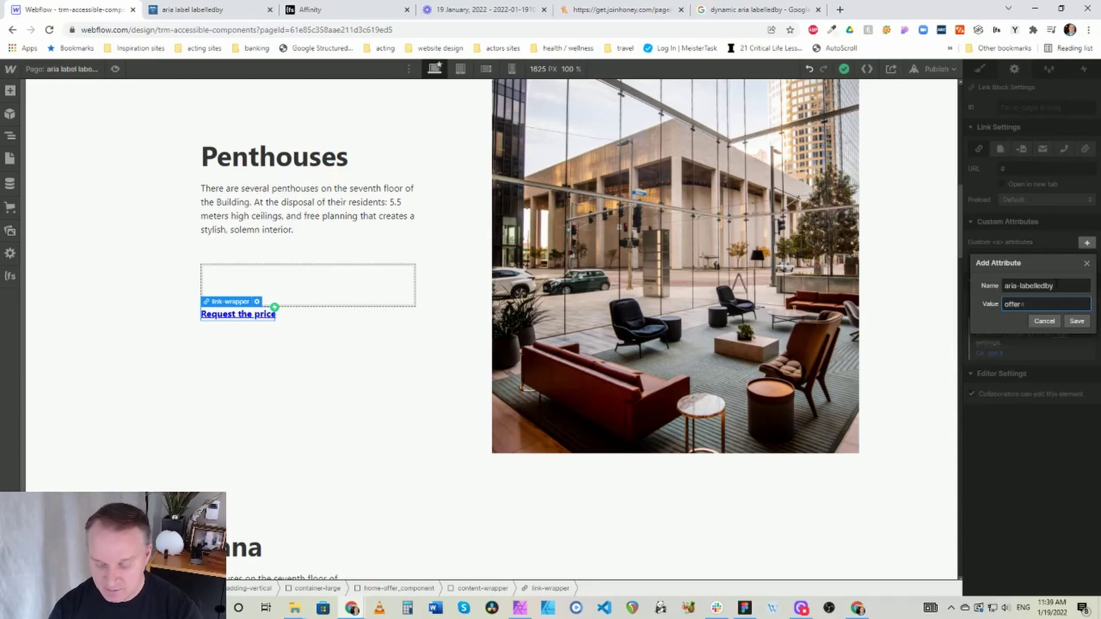
{"action": "type", "text": "-"}
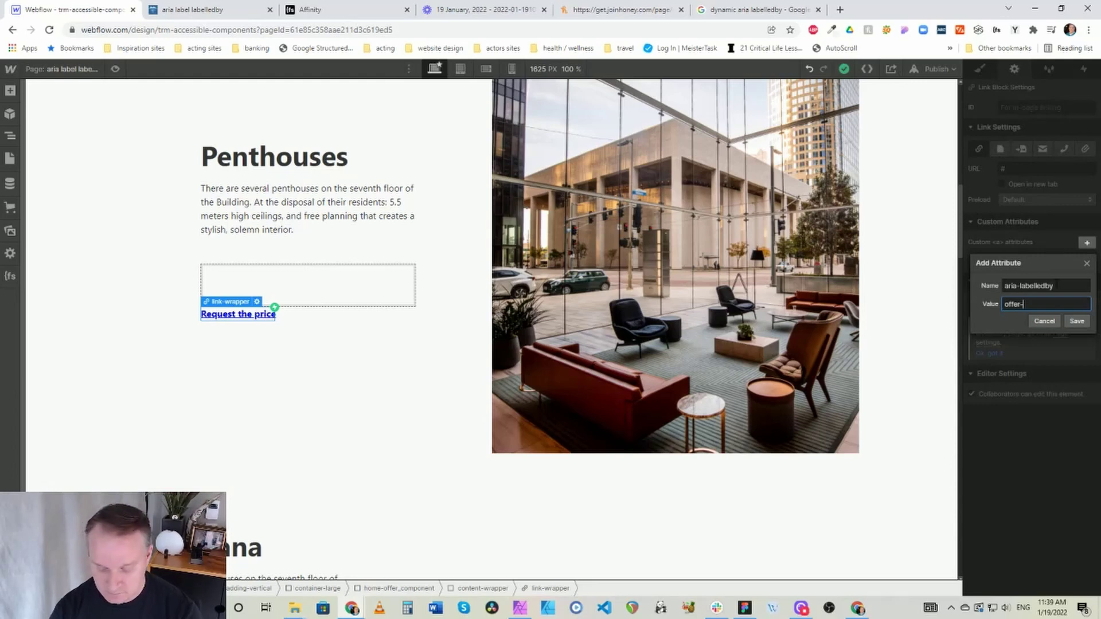
{"action": "type", "text": "heading2"}
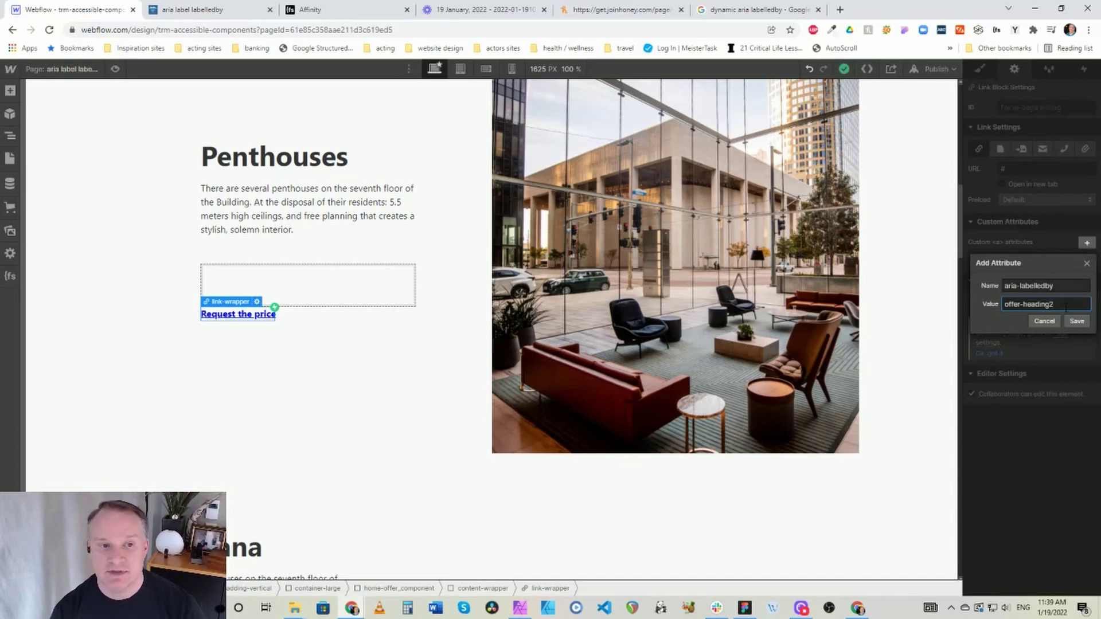
{"action": "type", "text": "pr"}
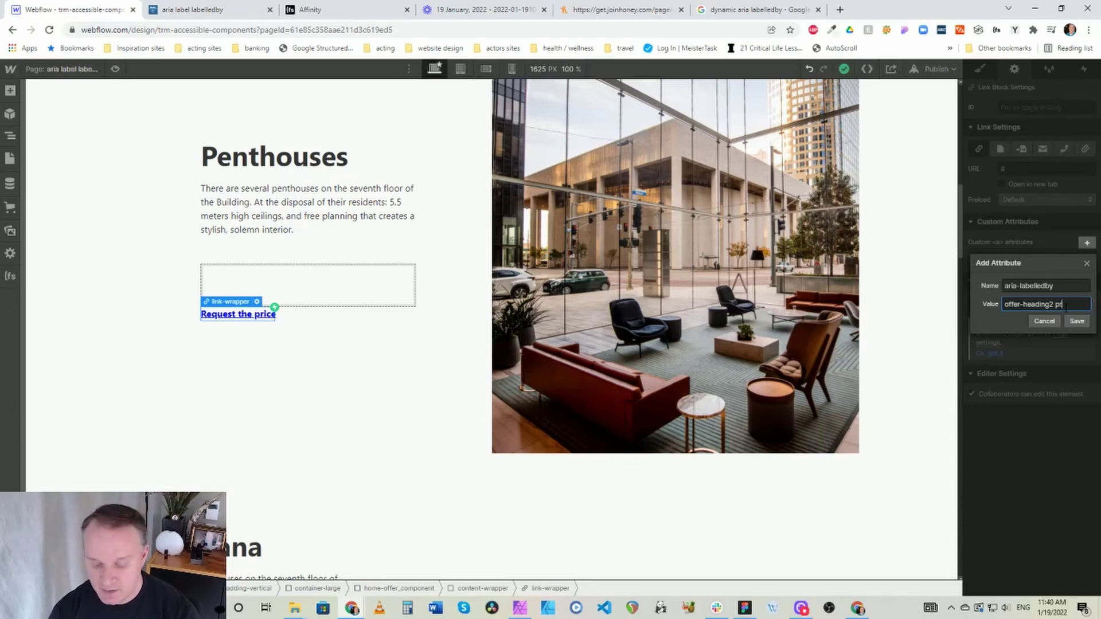
{"action": "type", "text": "ice"}
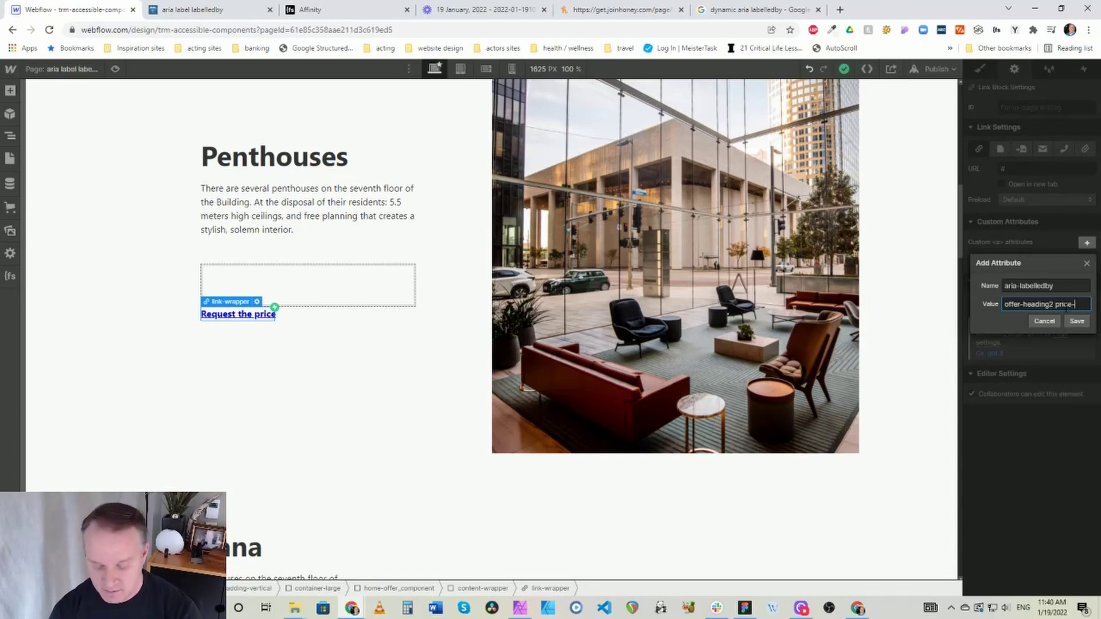
{"action": "type", "text": "-request"}
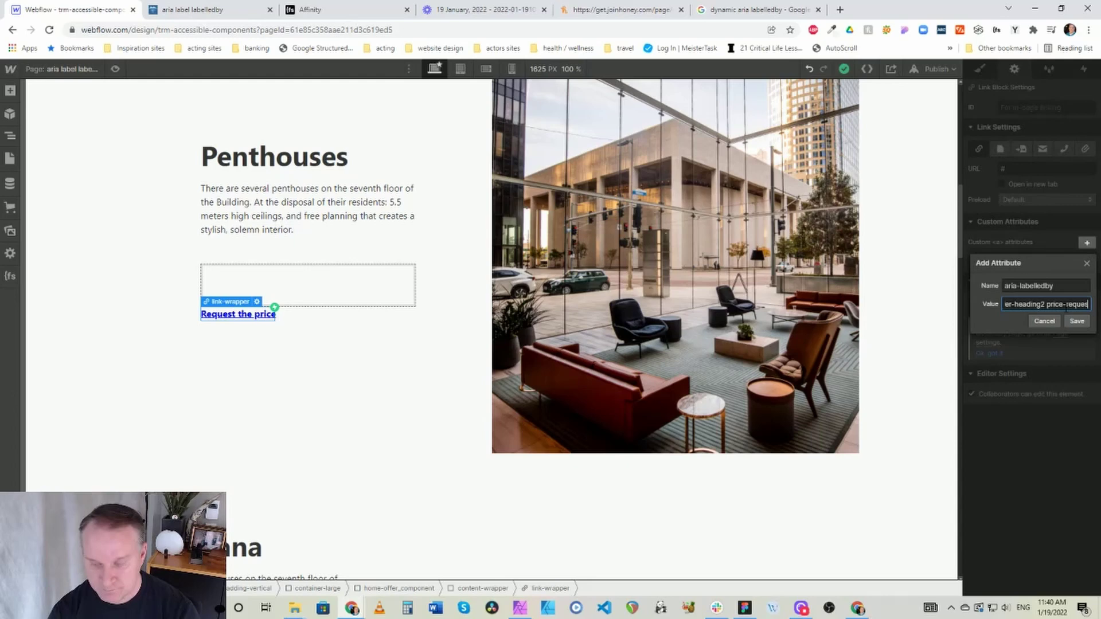
{"action": "left_click", "coordinate": [1077, 321]}
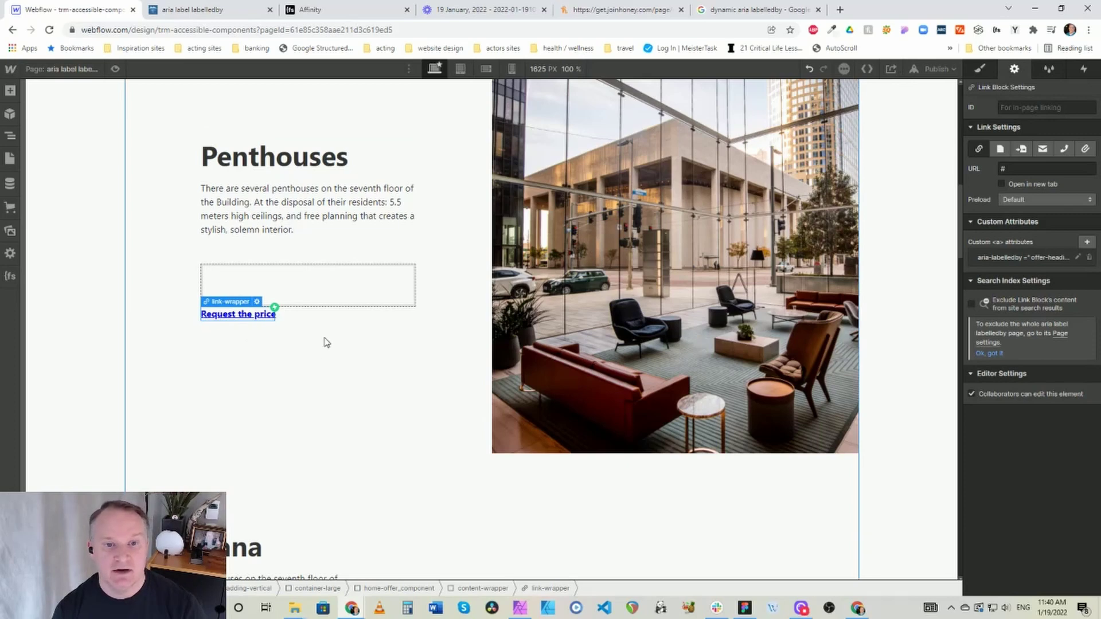
Recheck the content wrapper and Penthouses heading ID, then reselect the Request the price link.
{"action": "left_click", "coordinate": [332, 319]}
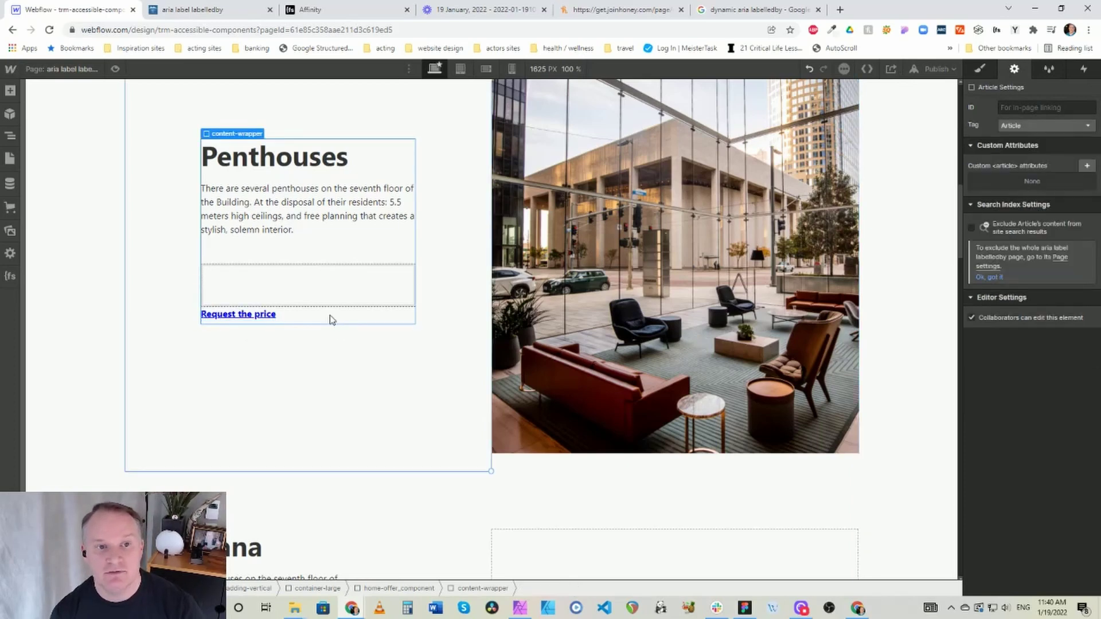
{"action": "left_click", "coordinate": [270, 152]}
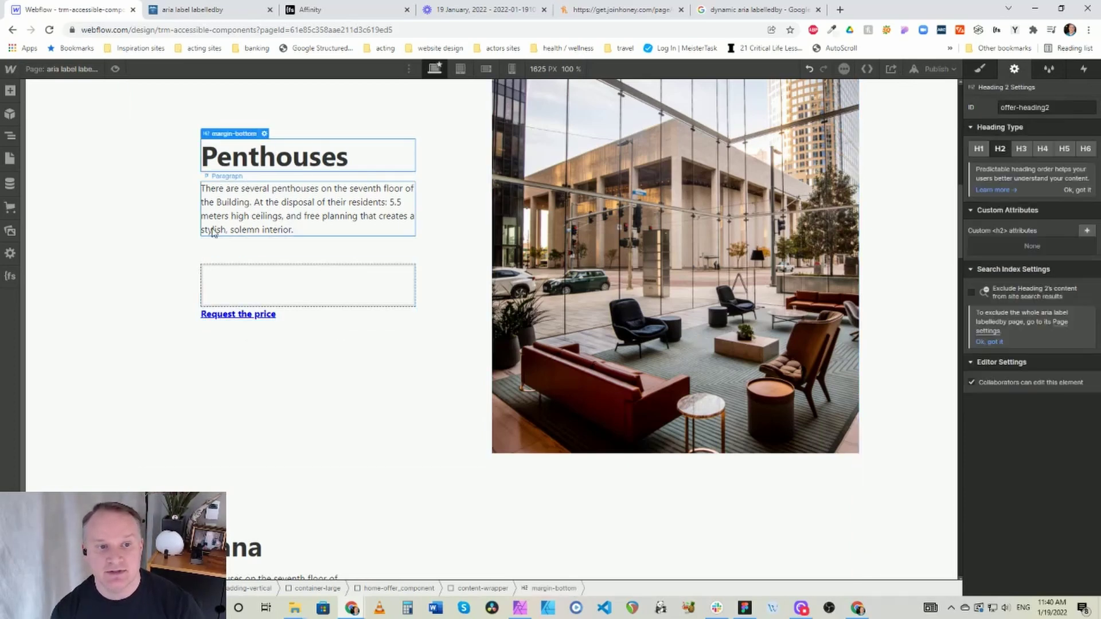
{"action": "left_click", "coordinate": [309, 314]}
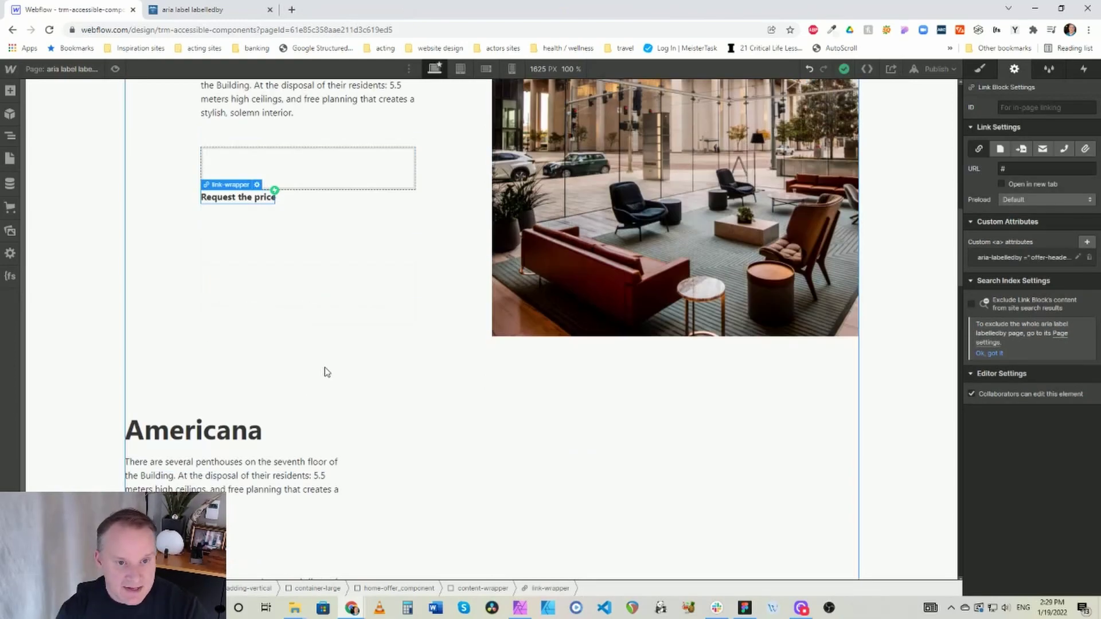
Scroll to the Genres collection list and select the Americana Collection Item.
{"action": "scroll", "coordinate": [326, 373], "scroll_direction": "up", "scroll_amount": 2}
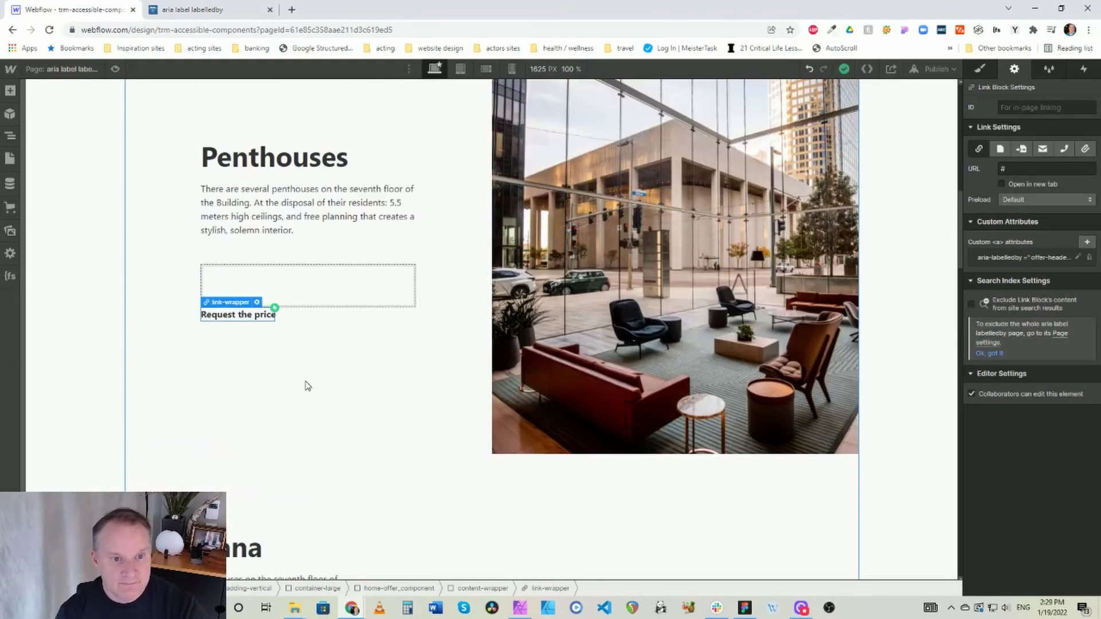
{"action": "scroll", "coordinate": [307, 386], "scroll_direction": "down", "scroll_amount": 3}
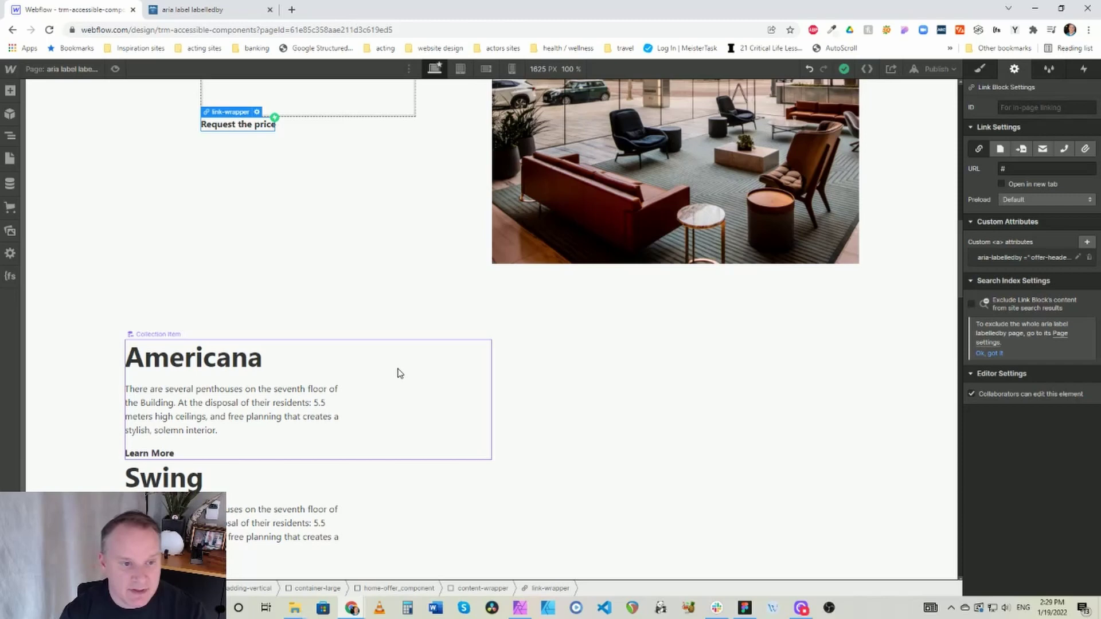
{"action": "left_click", "coordinate": [400, 373]}
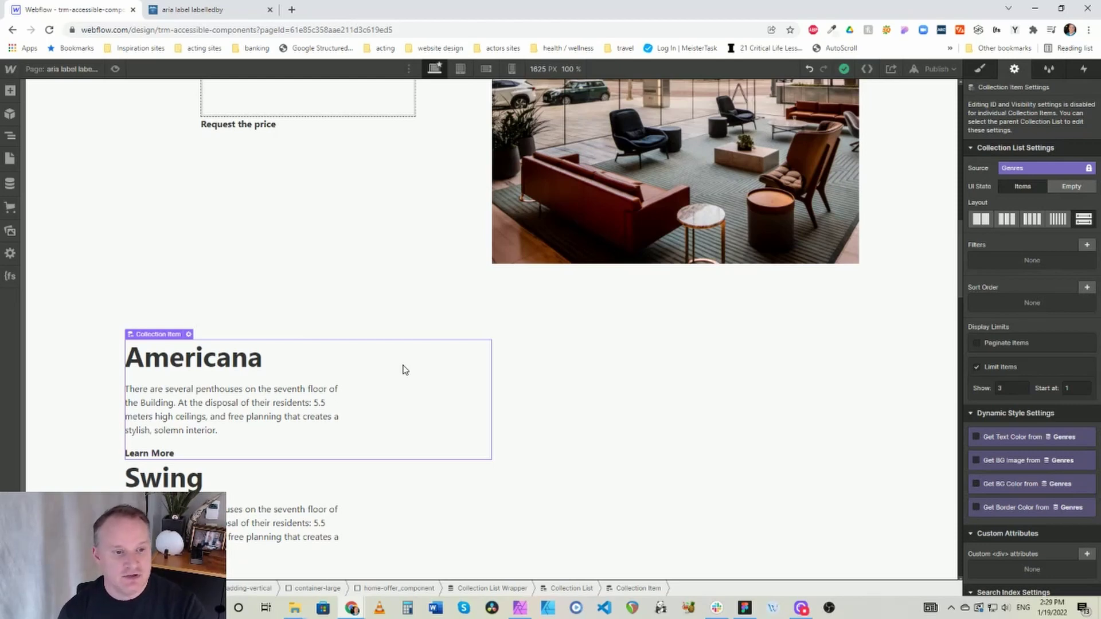
Drag an HTML Embed from the Add panel into the Americana collection item.
{"action": "left_click", "coordinate": [8, 92]}
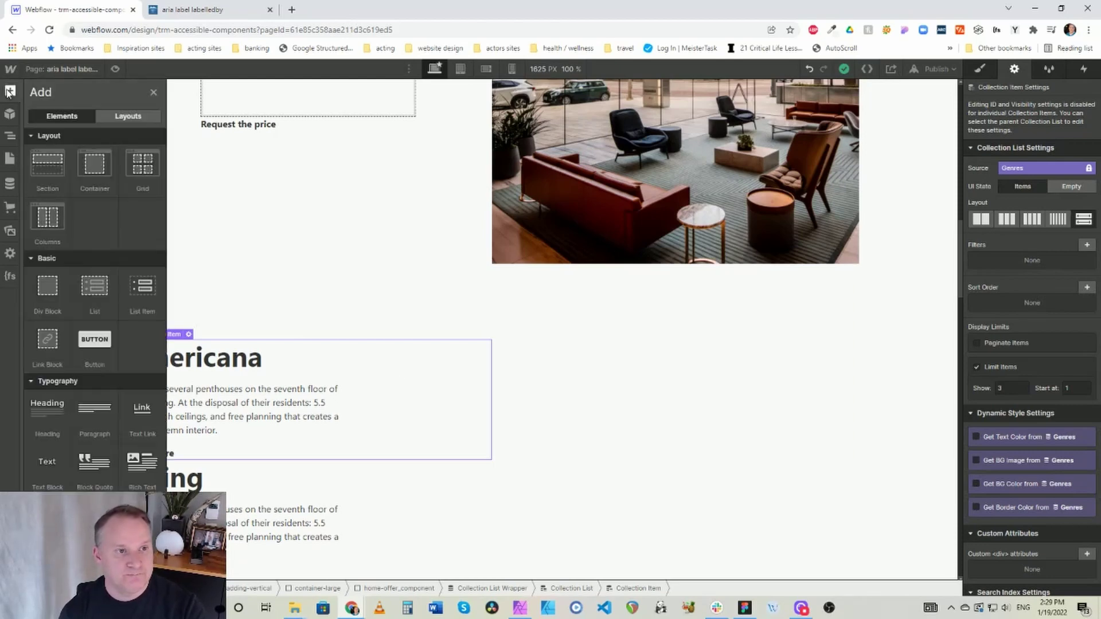
{"action": "scroll", "coordinate": [142, 457], "scroll_direction": "down", "scroll_amount": 5}
{"action": "scroll", "coordinate": [143, 457], "scroll_direction": "down", "scroll_amount": 6}
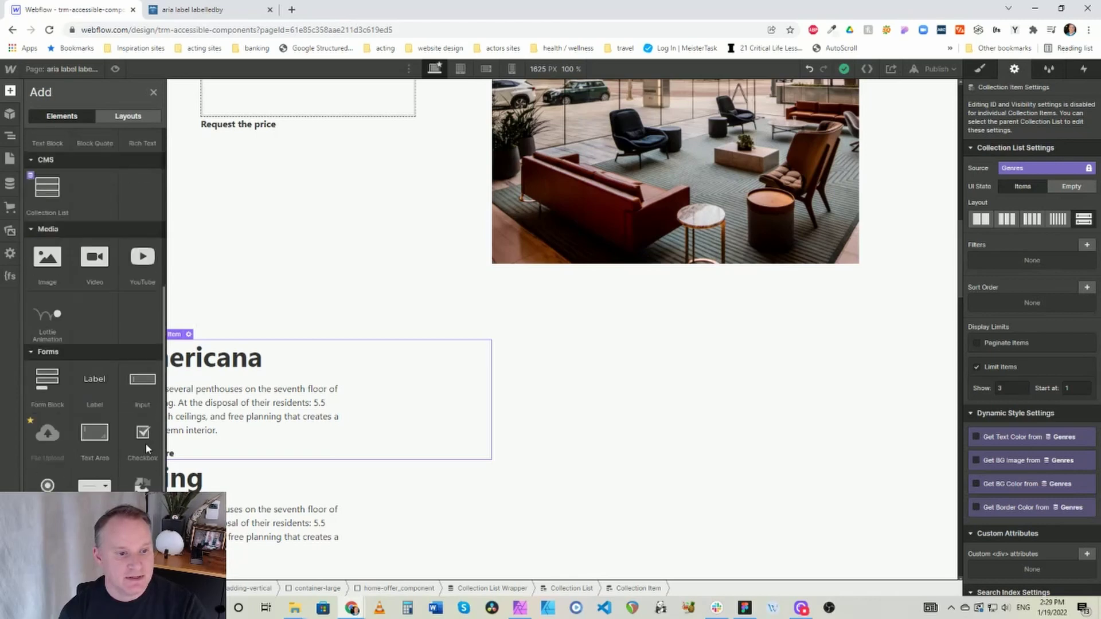
{"action": "left_click_drag", "start_coordinate": [142, 402], "coordinate": [201, 447]}
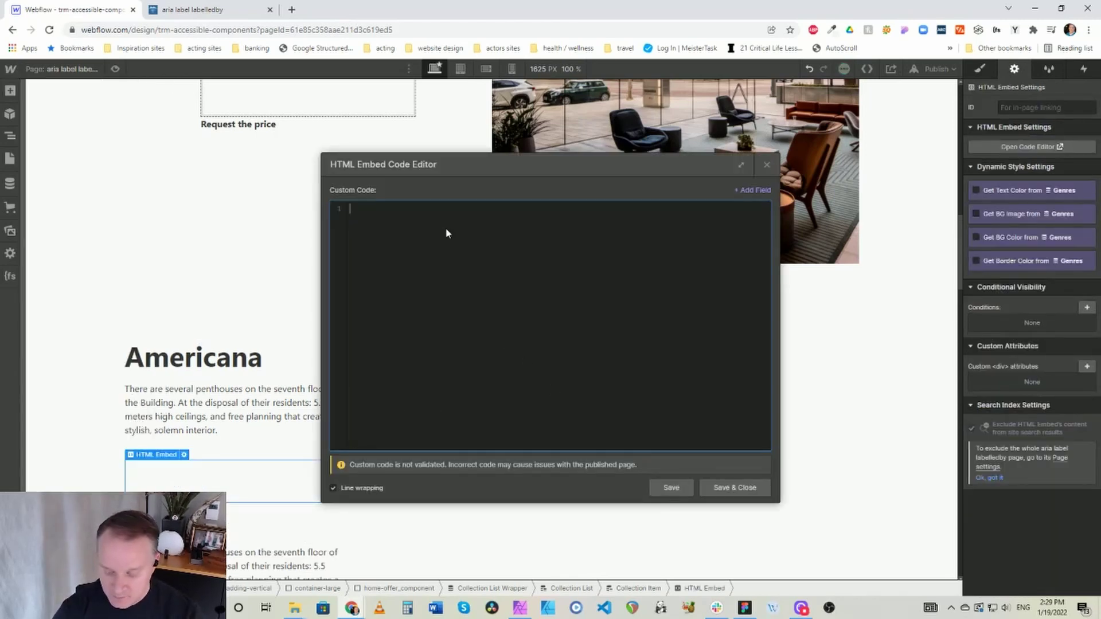
Start the embed code with <a href="#" class="link-wrapper text-weight-bold" and an empty aria-label.
{"action": "type", "text": "<a"}
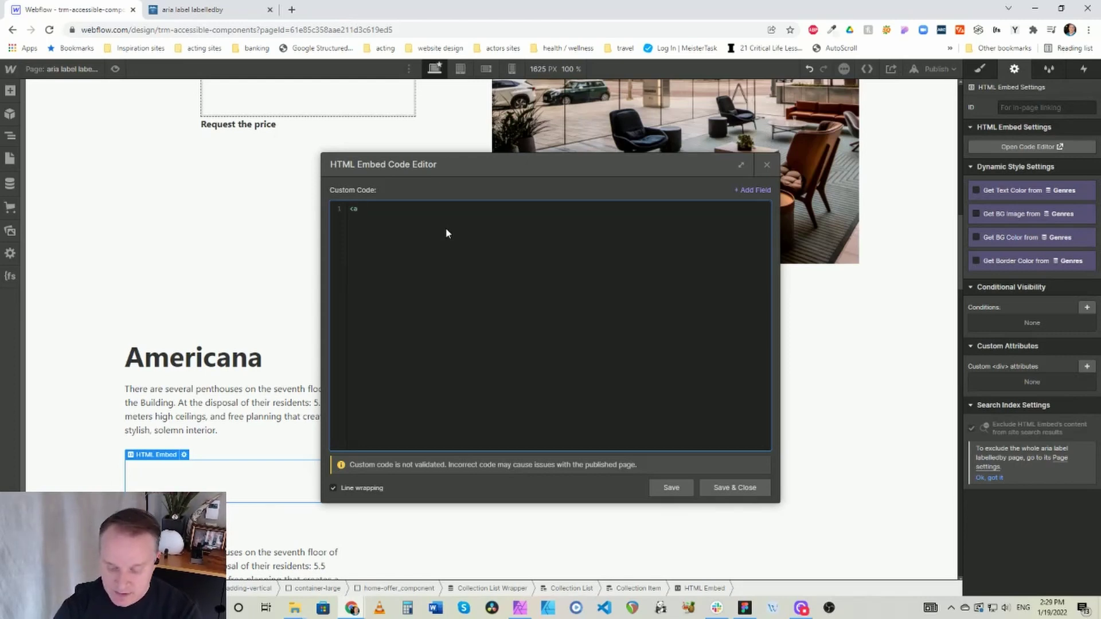
{"action": "type", "text": " href"}
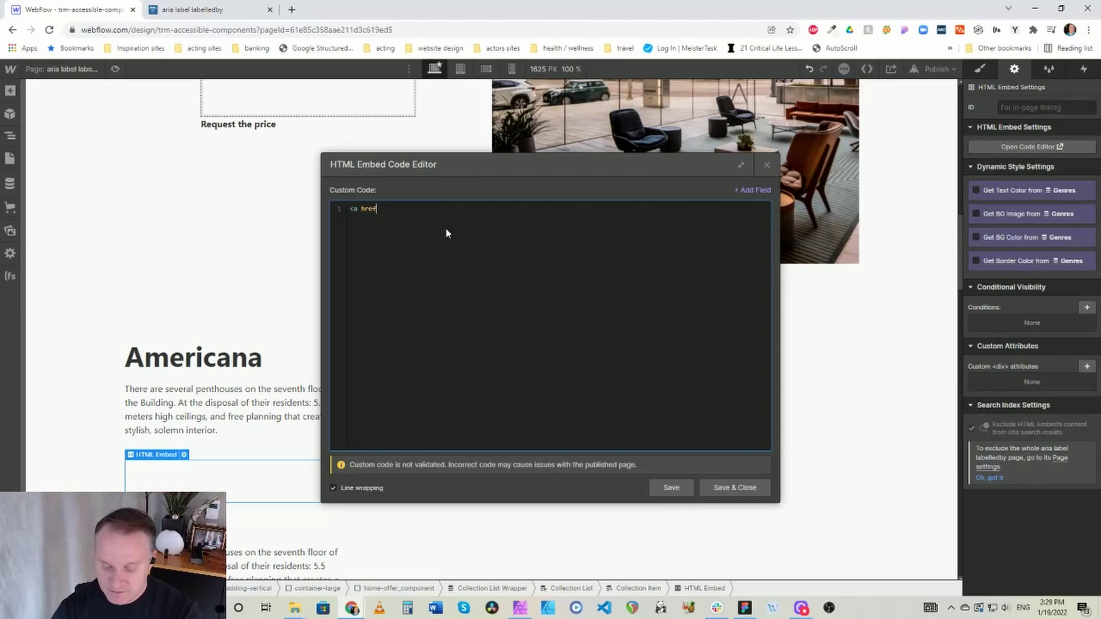
{"action": "type", "text": "="}
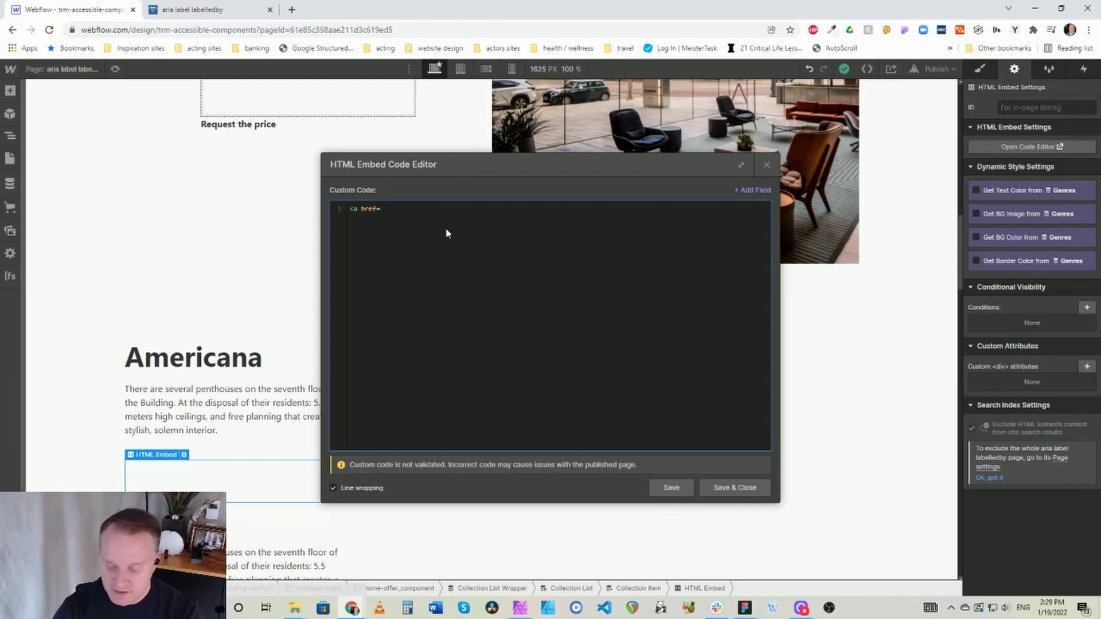
{"action": "type", "text": "\"\""}
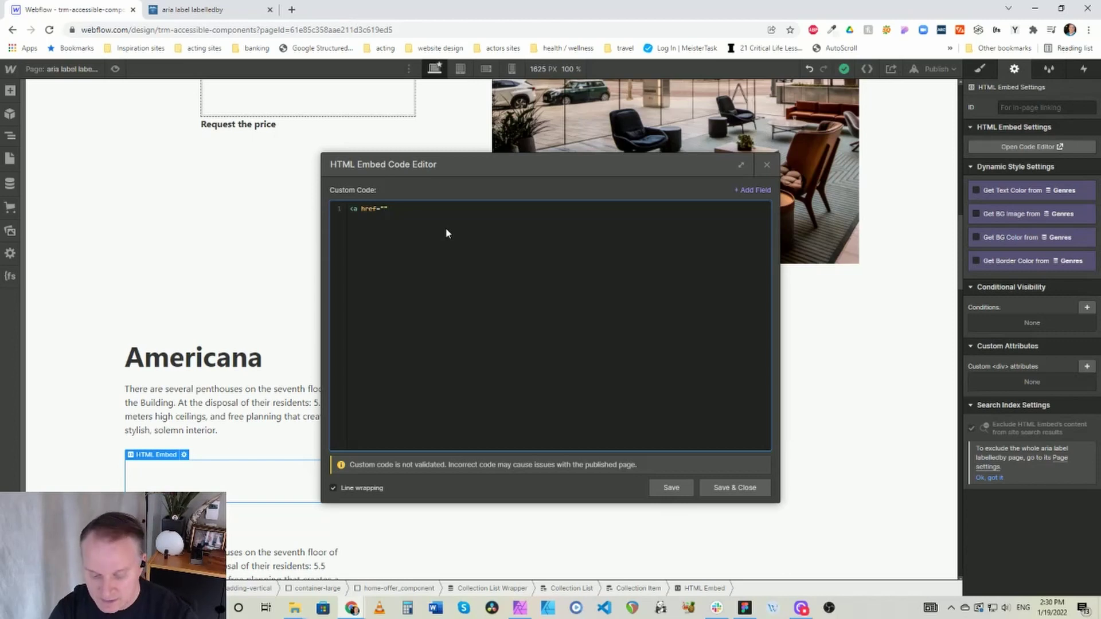
{"action": "type", "text": "#"}
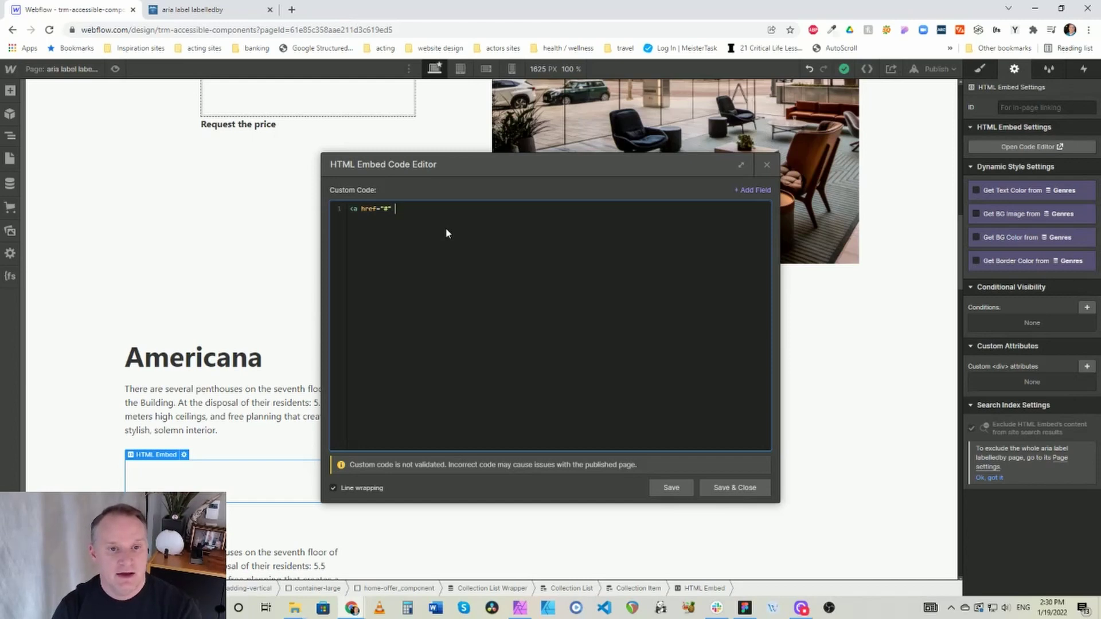
{"action": "type", "text": "class=\"link-wrapper"}
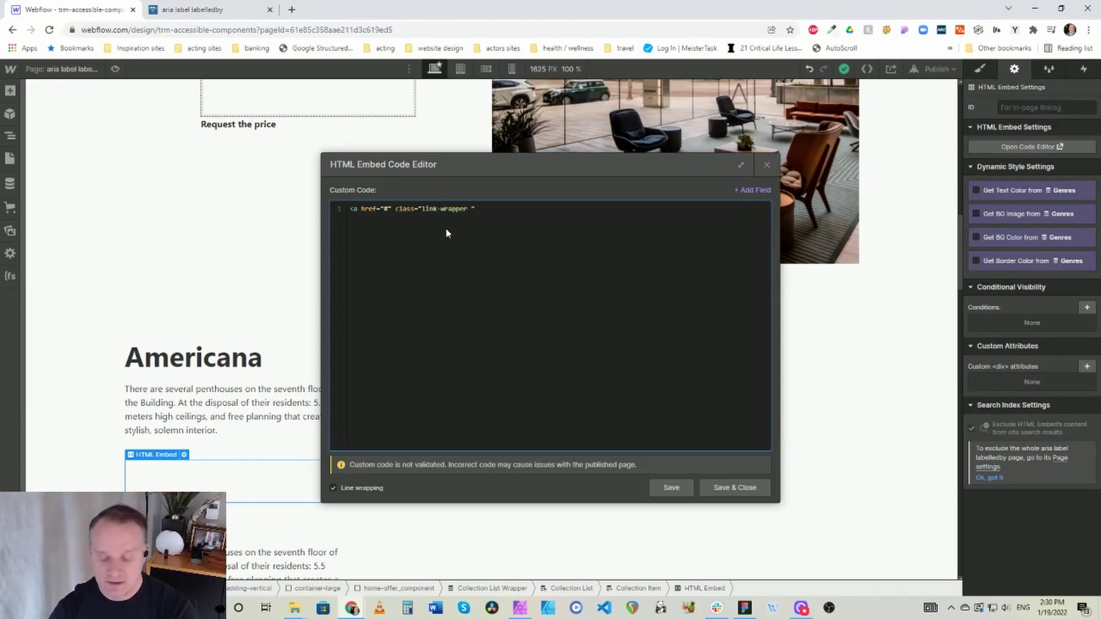
{"action": "type", "text": "text-we"}
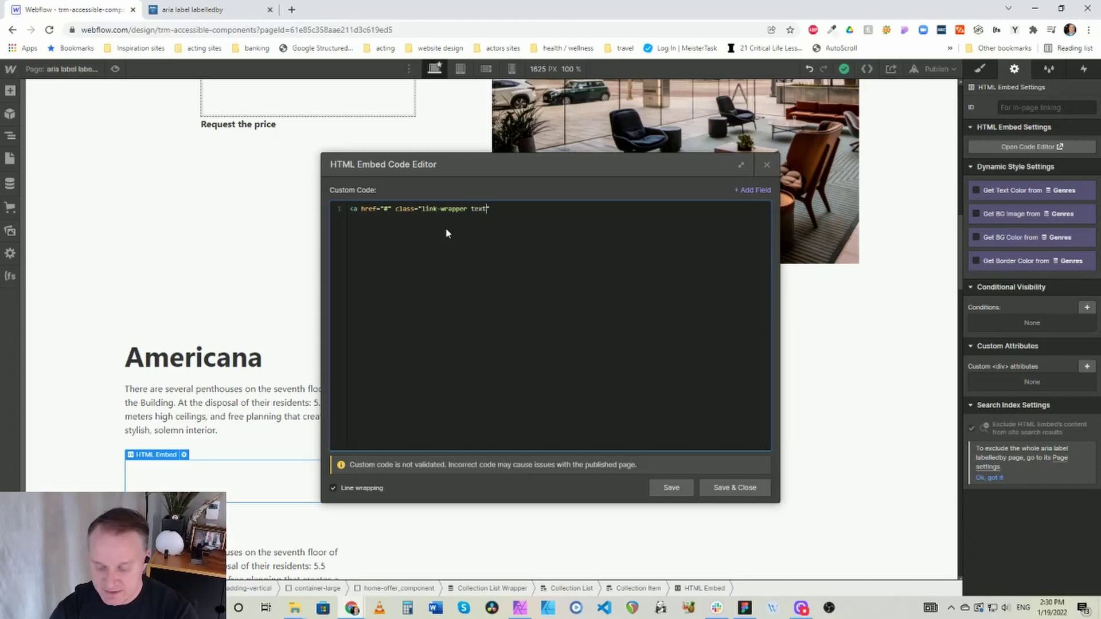
{"action": "type", "text": "ight"}
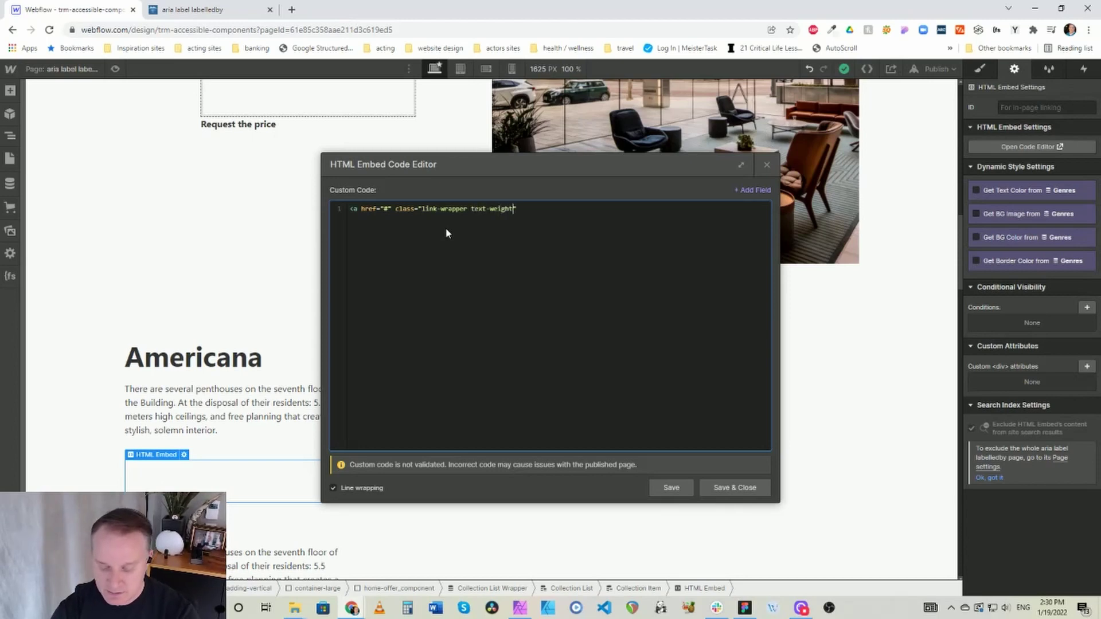
{"action": "type", "text": "-bold\""}
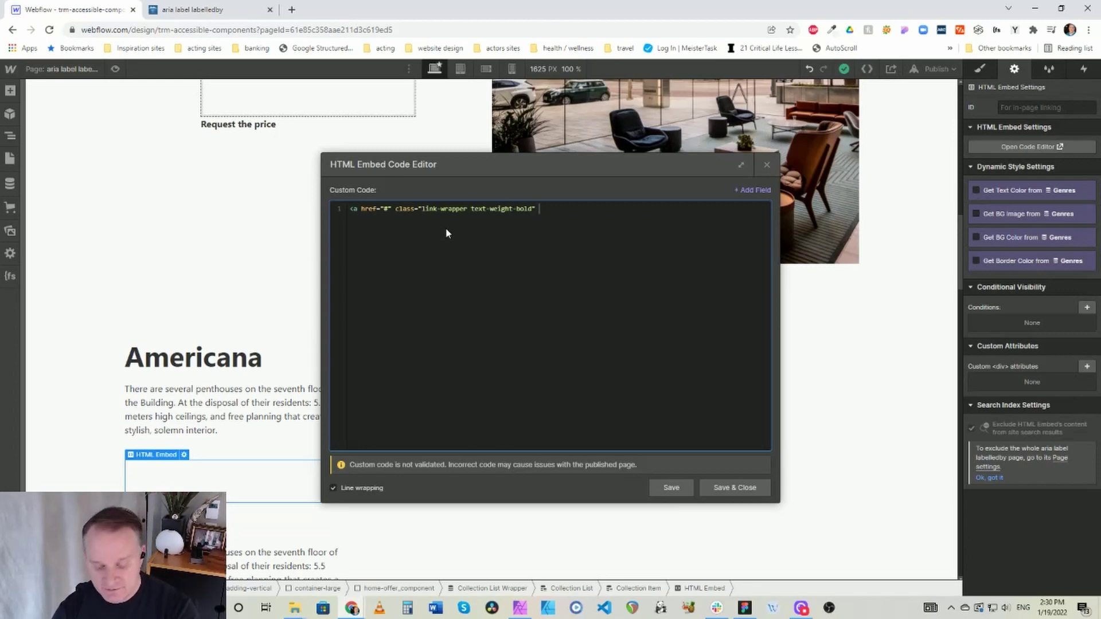
{"action": "type", "text": " aria-label"}
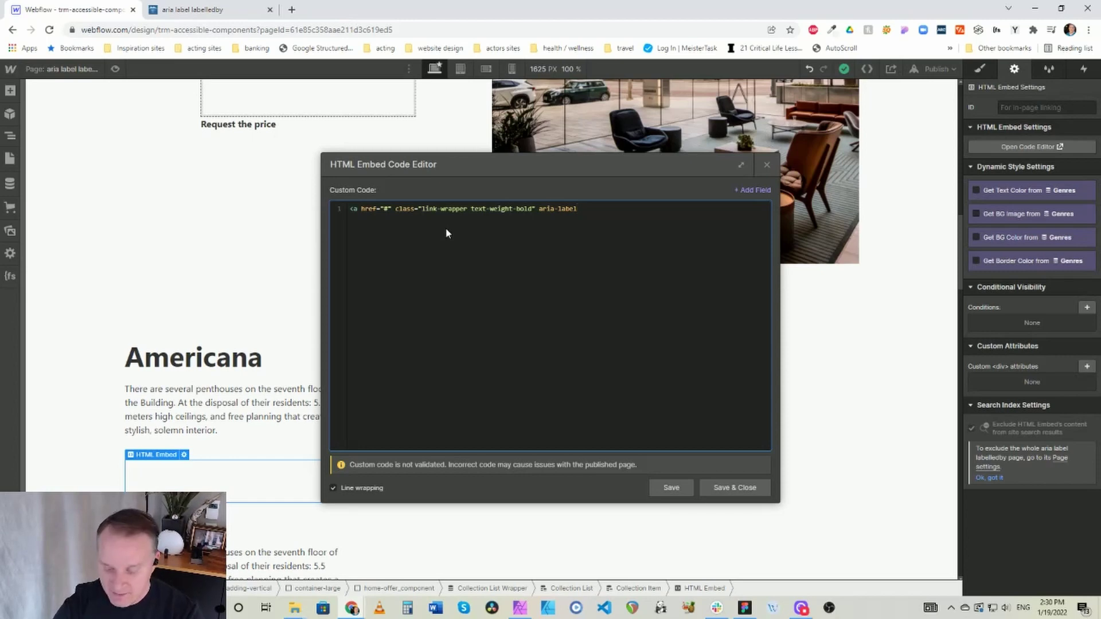
{"action": "type", "text": "=\"\""}
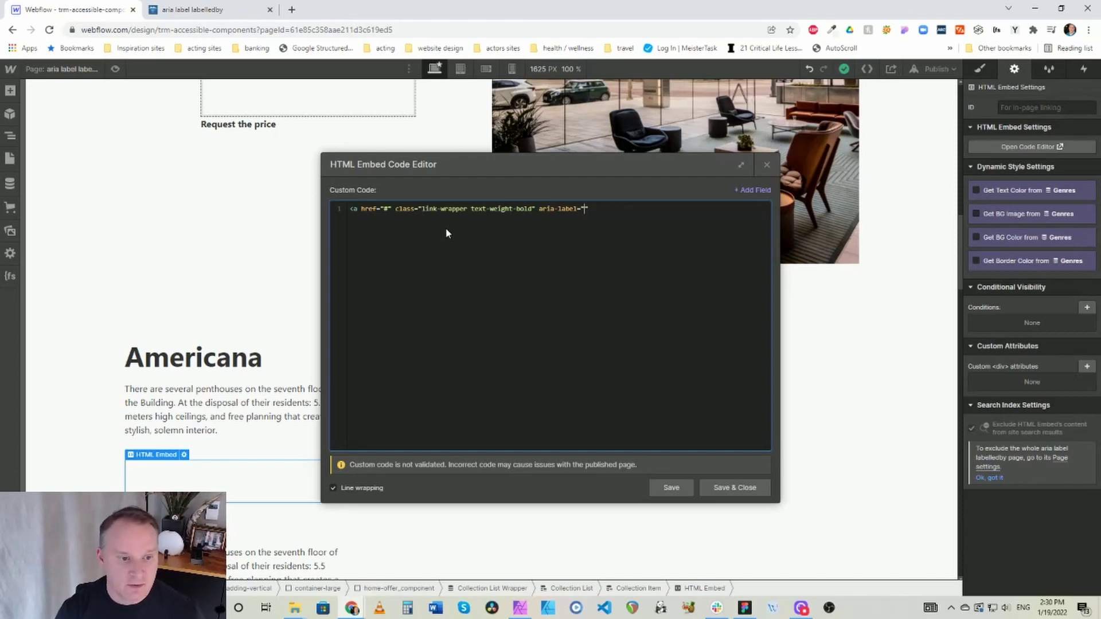
Write the embed's link with aria-label "Learn More about [Name field] Music" and link text 'Learn More'.
{"action": "type", "text": "\"Learn "}
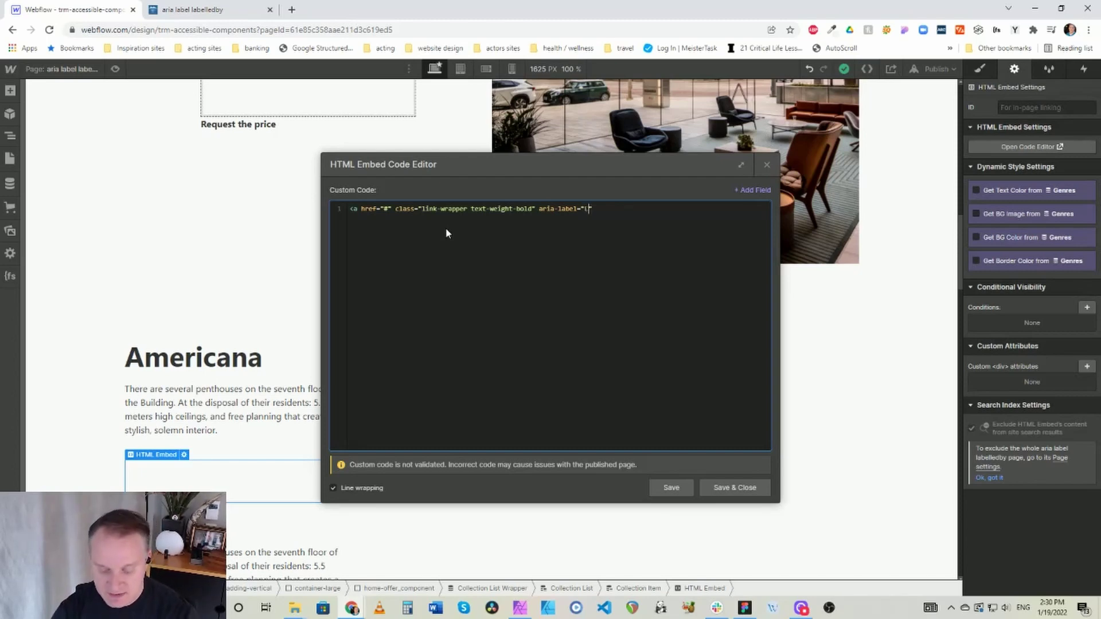
{"action": "type", "text": "More a"}
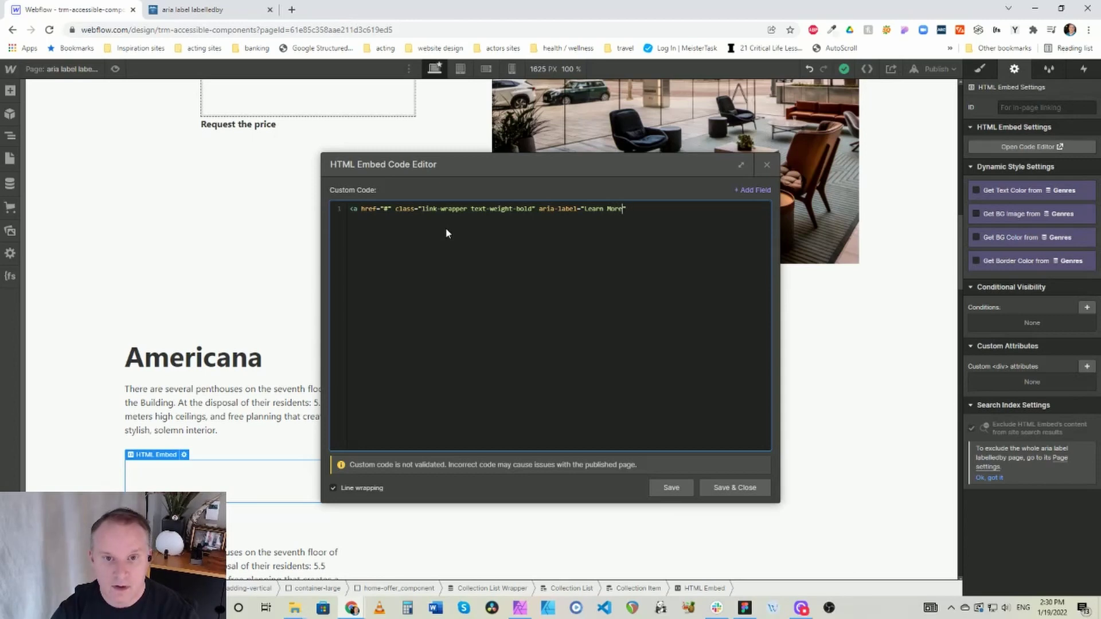
{"action": "type", "text": "bout"}
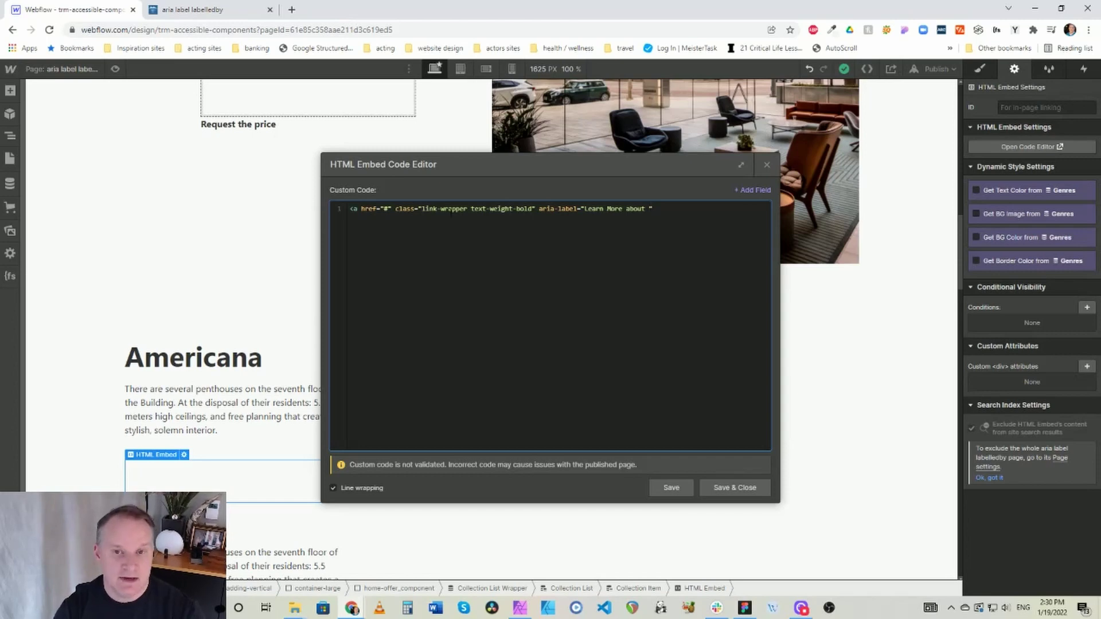
{"action": "left_click", "coordinate": [738, 190]}
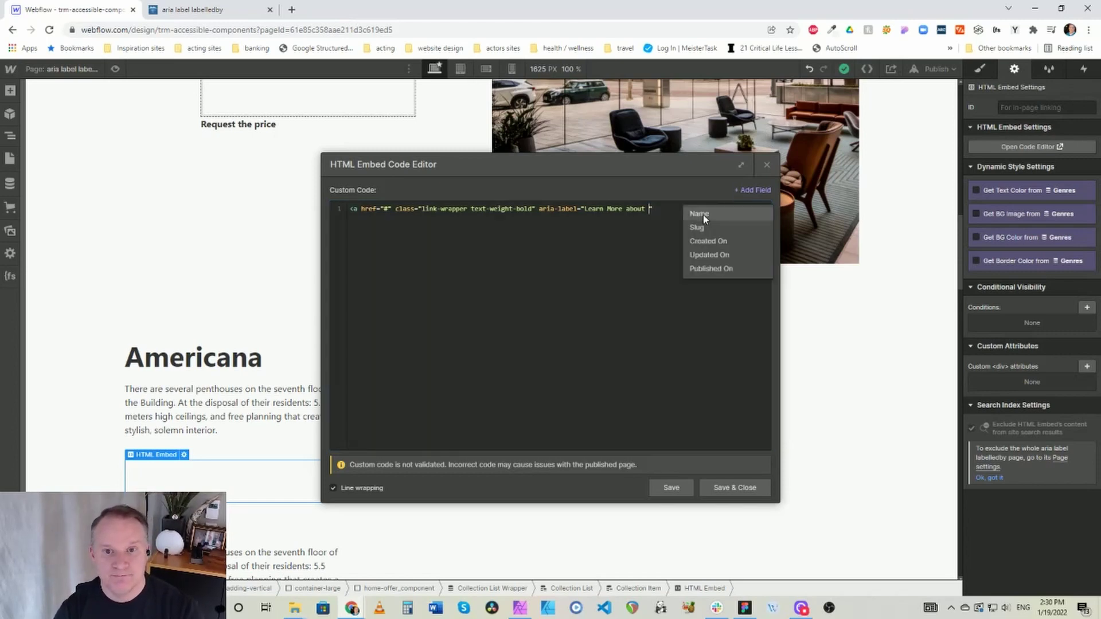
{"action": "left_click", "coordinate": [700, 215]}
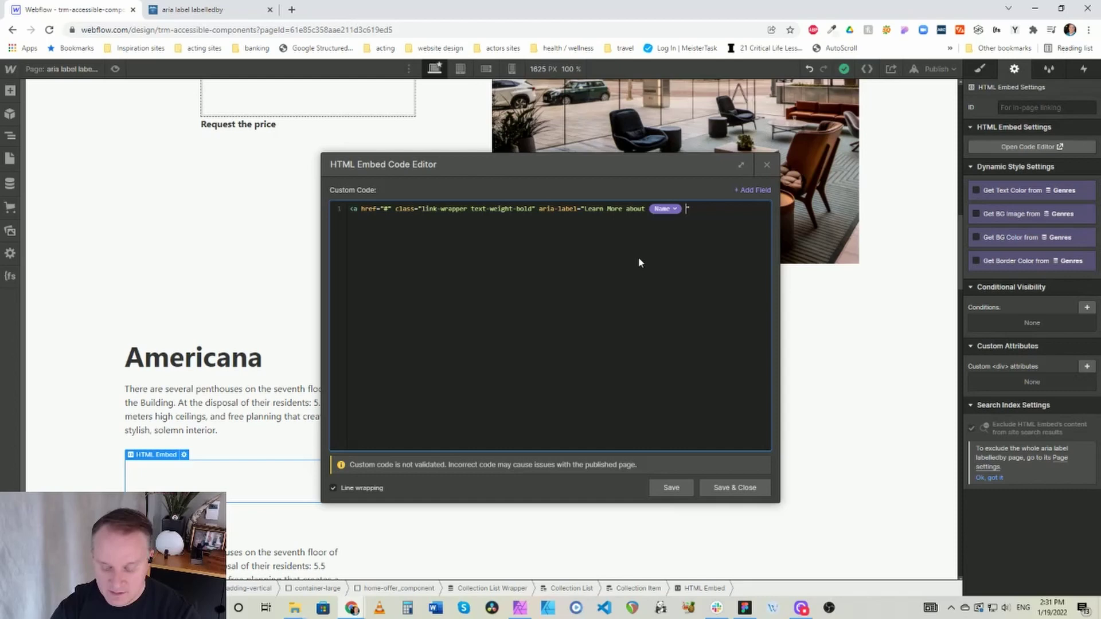
{"action": "type", "text": "Music\""}
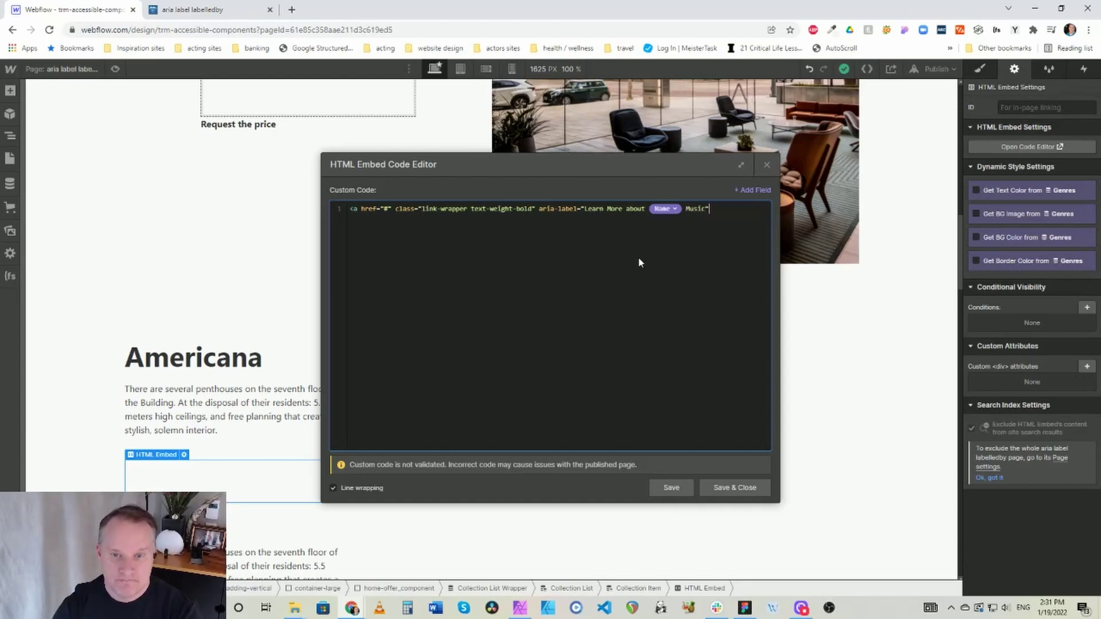
{"action": "type", "text": ">"}
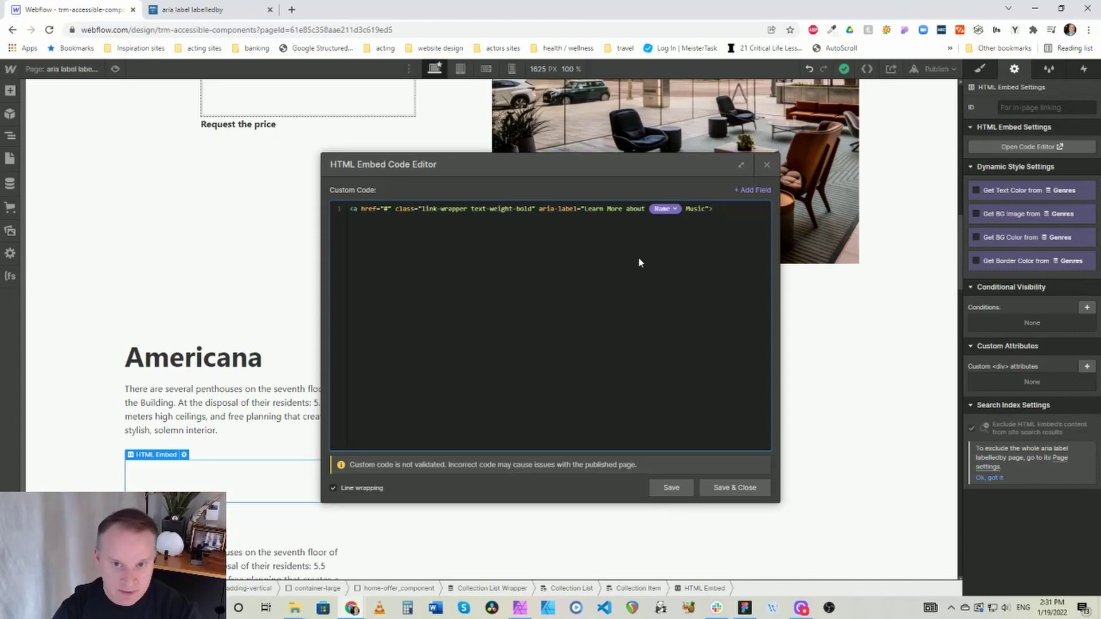
{"action": "type", "text": " Learn M"}
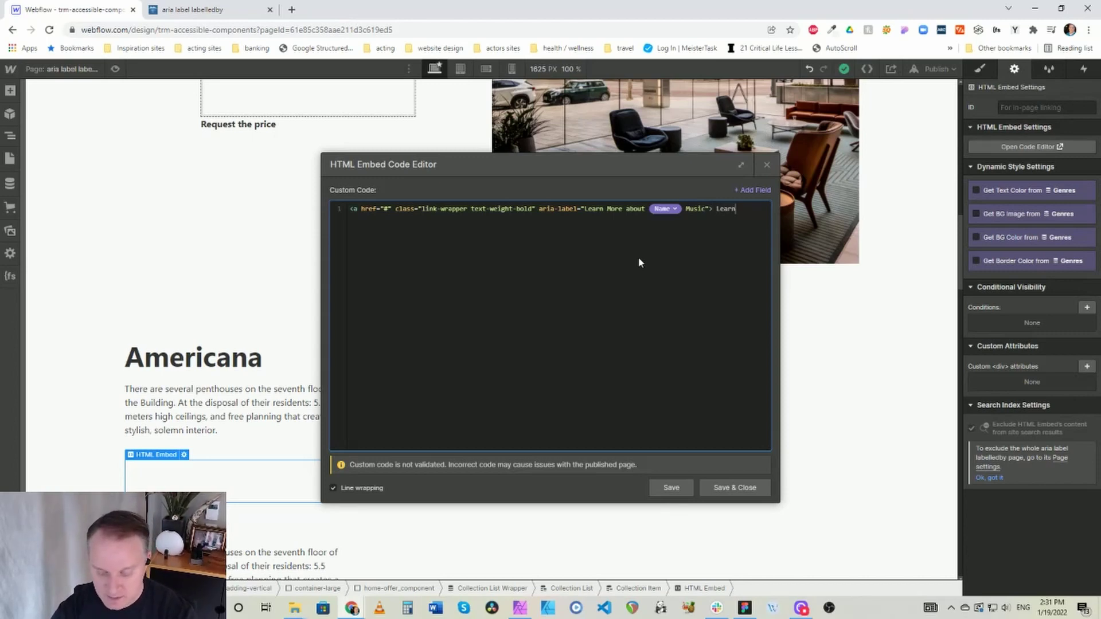
{"action": "type", "text": "ore "}
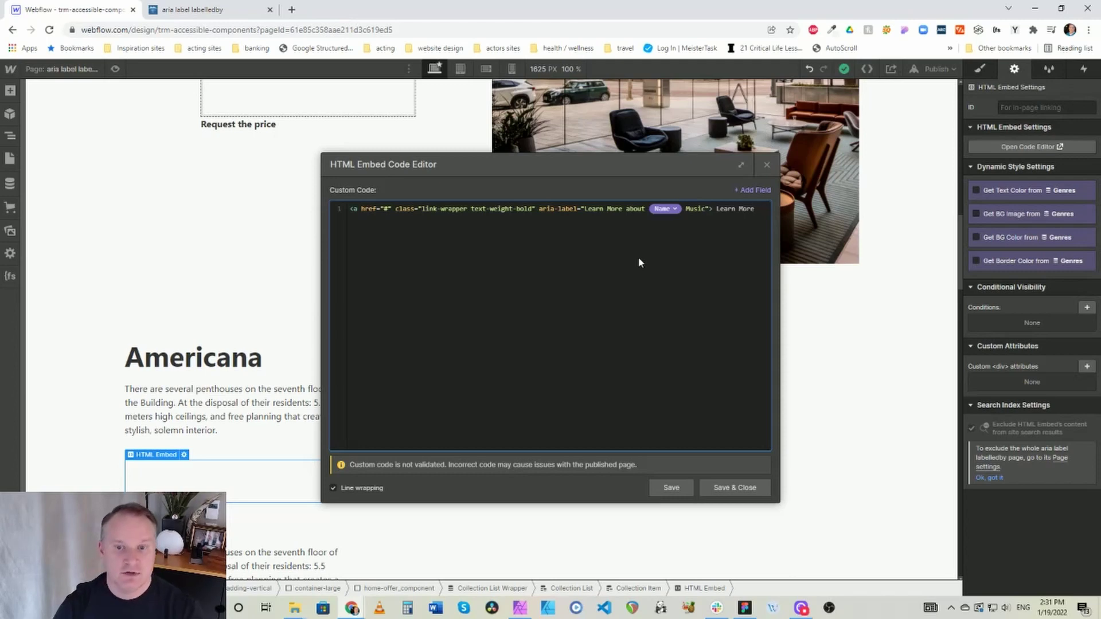
{"action": "type", "text": "</a>"}
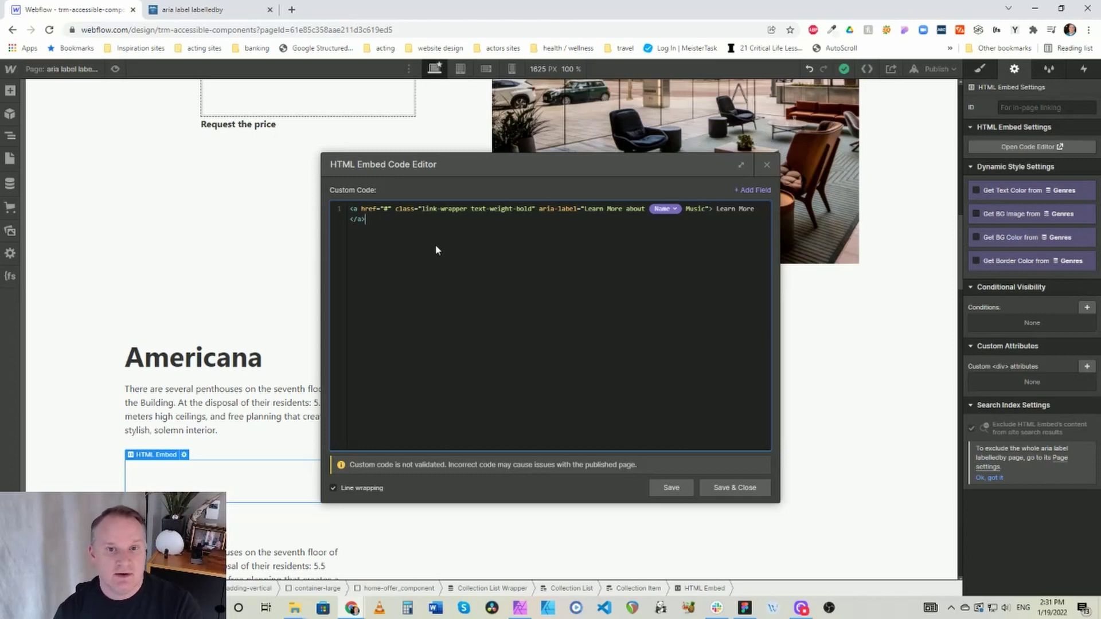
Save the embed code, close the editor, and scroll down the page.
{"action": "left_click", "coordinate": [734, 487]}
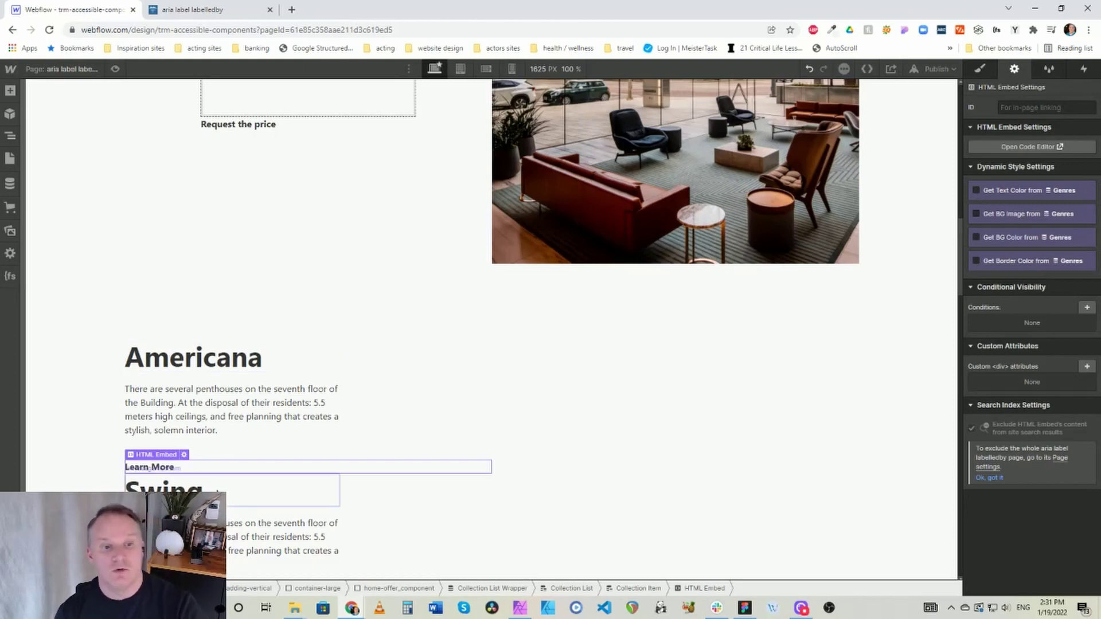
{"action": "scroll", "coordinate": [262, 509], "scroll_direction": "down", "scroll_amount": 3}
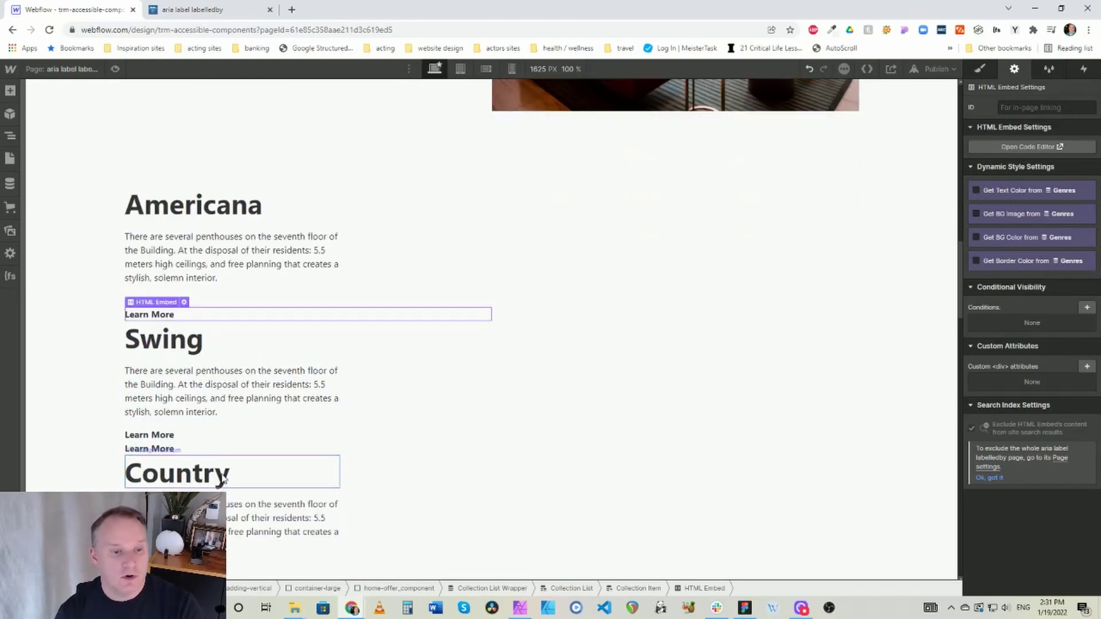
{"action": "scroll", "coordinate": [229, 468], "scroll_direction": "down", "scroll_amount": 4}
{"action": "scroll", "coordinate": [338, 376], "scroll_direction": "up", "scroll_amount": 3}
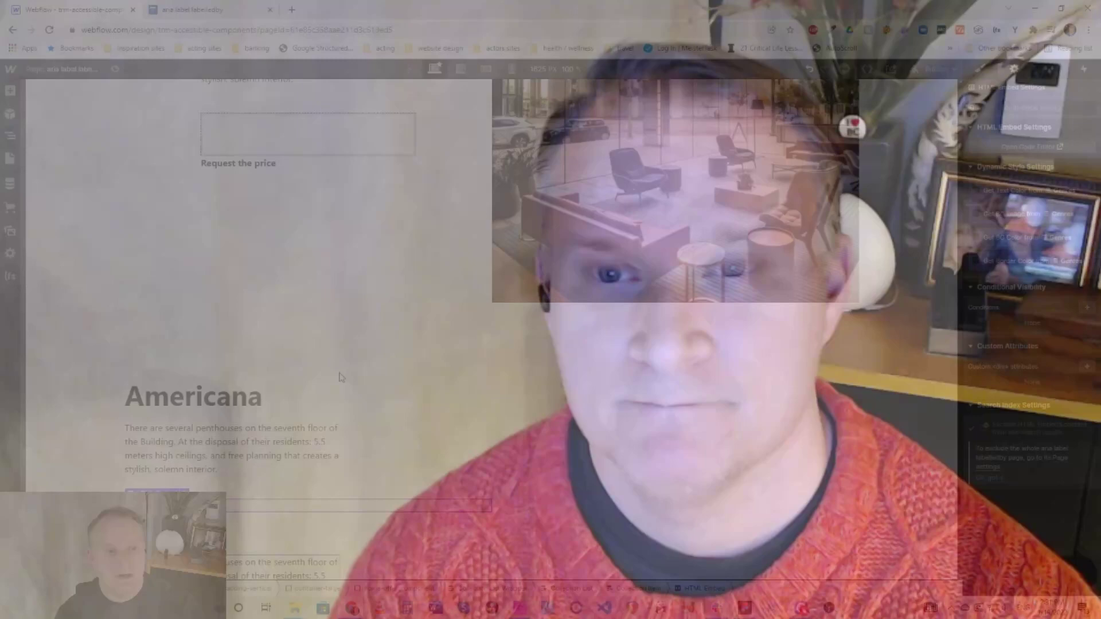